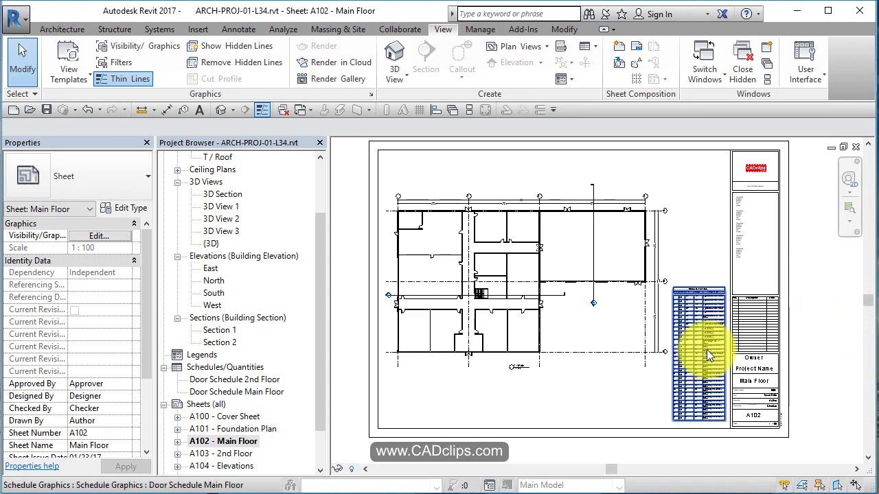
Widen the Level column of the Main Floor door schedule so each row fits on one line
scroll(703, 363, up, 5)
scroll(654, 390, up, 2)
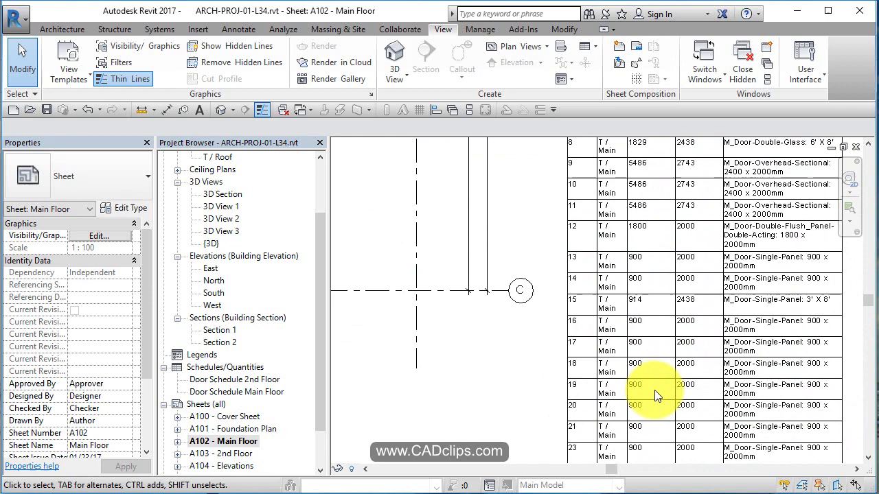
scroll(665, 337, down, 2)
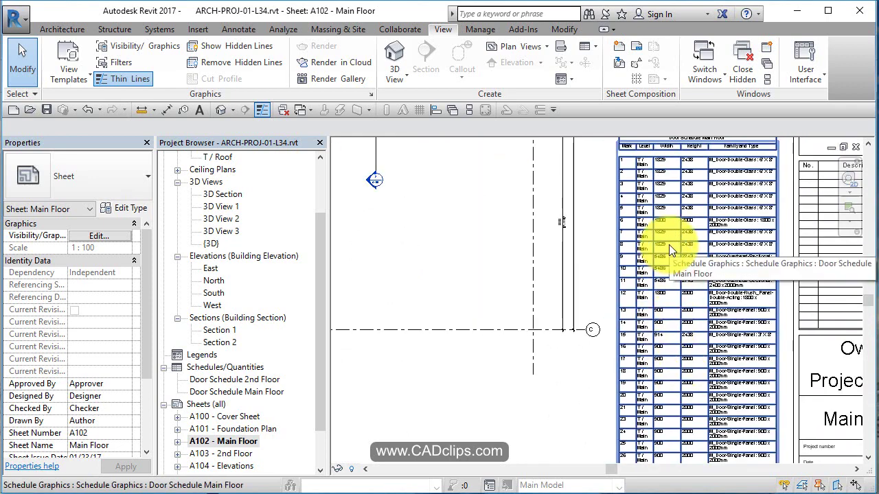
click(667, 320)
scroll(611, 387, down, 1)
scroll(598, 206, up, 3)
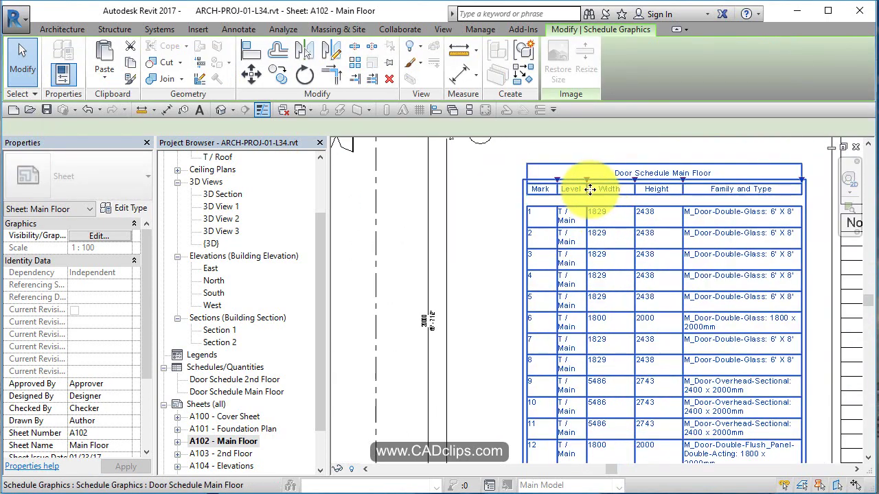
click(590, 178)
drag(606, 180, 604, 181)
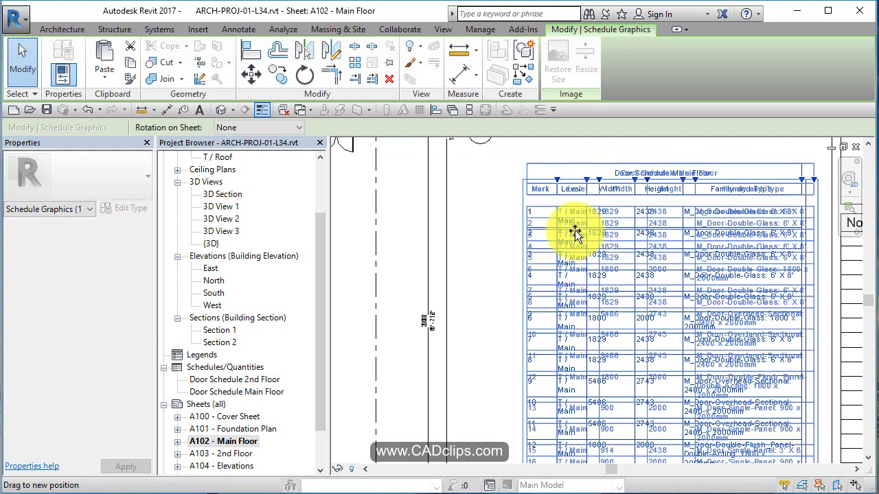
scroll(600, 279, down, 2)
key(Escape)
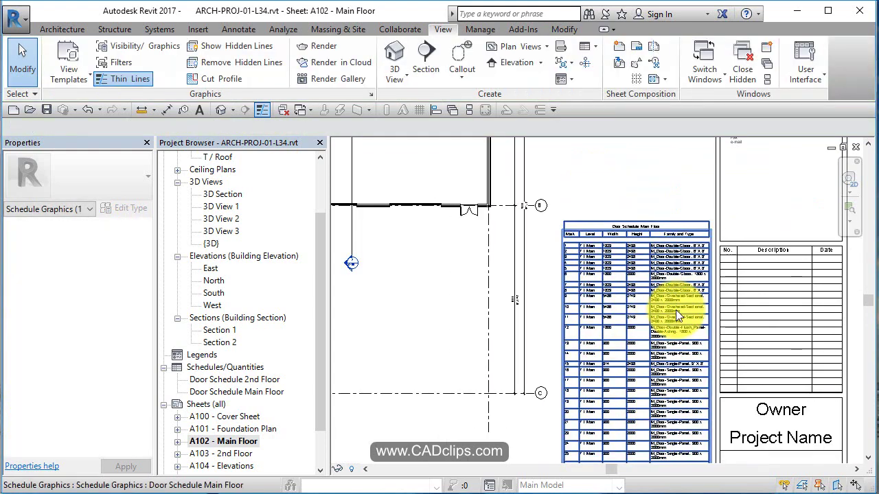
Nudge the door schedule slightly left, then bring the title block into view
scroll(693, 279, up, 4)
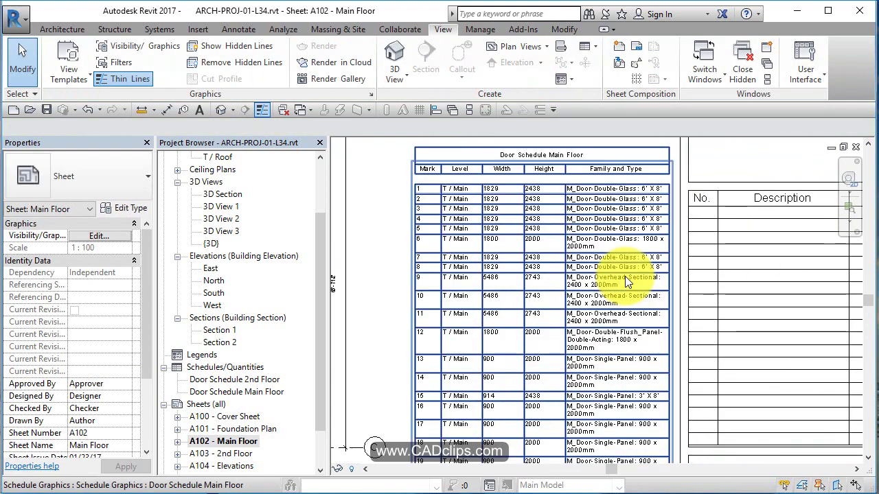
scroll(575, 251, down, 2)
click(572, 251)
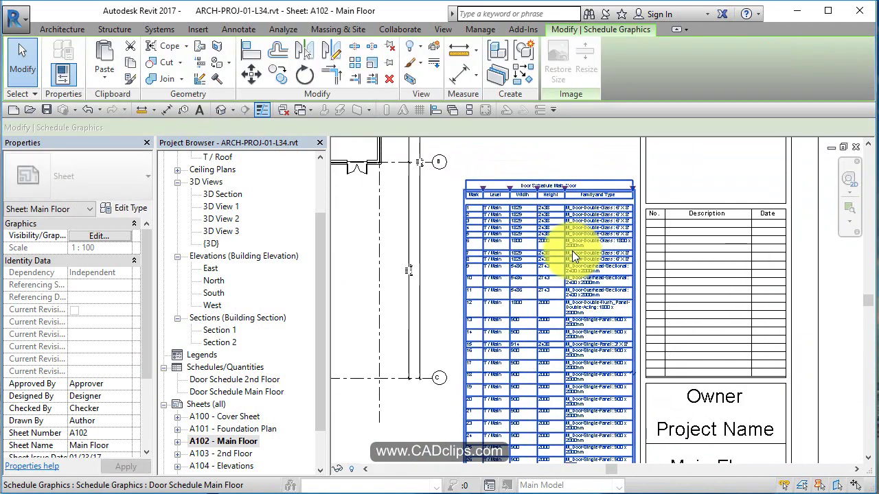
key(Left)
key(Left)
key(Left)
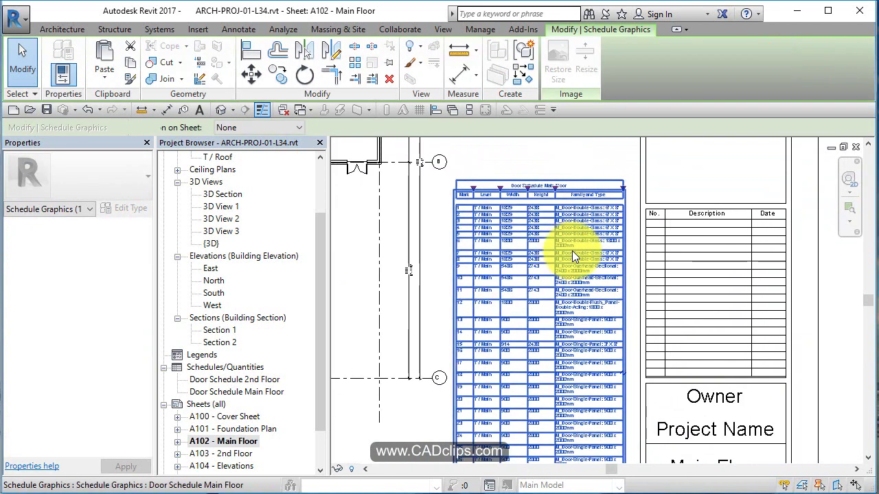
scroll(540, 202, up, 2)
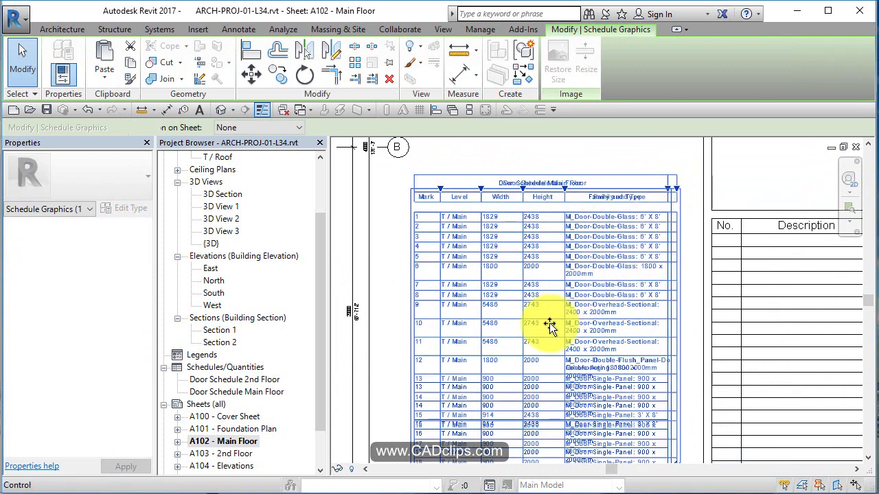
scroll(549, 322, down, 1)
scroll(549, 322, down, 1)
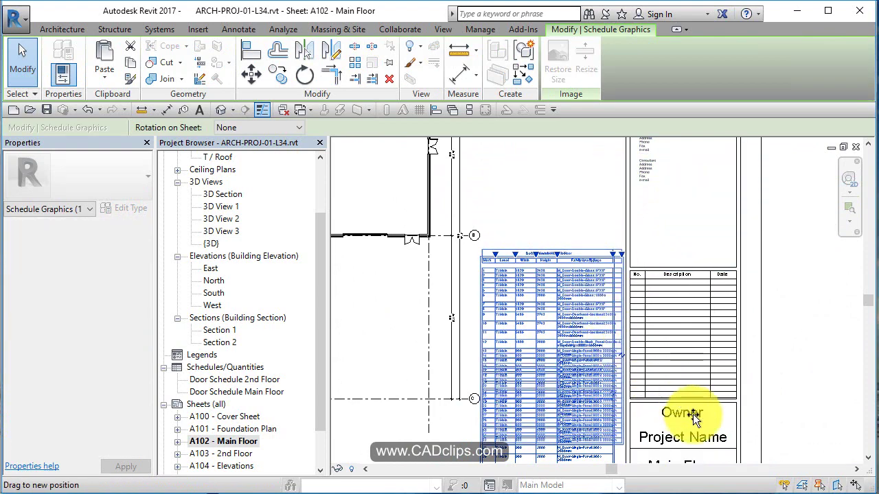
click(799, 361)
middle_drag(799, 361, 808, 257)
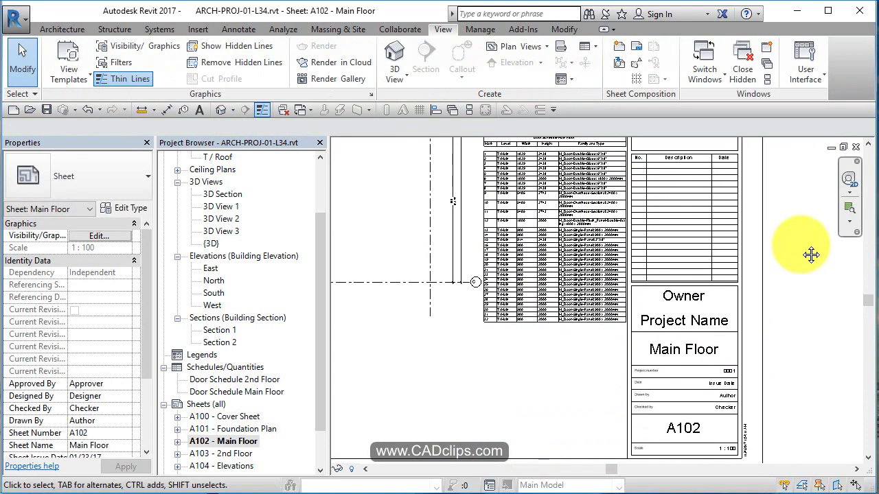
scroll(784, 257, down, 1)
scroll(640, 224, up, 3)
scroll(655, 279, up, 1)
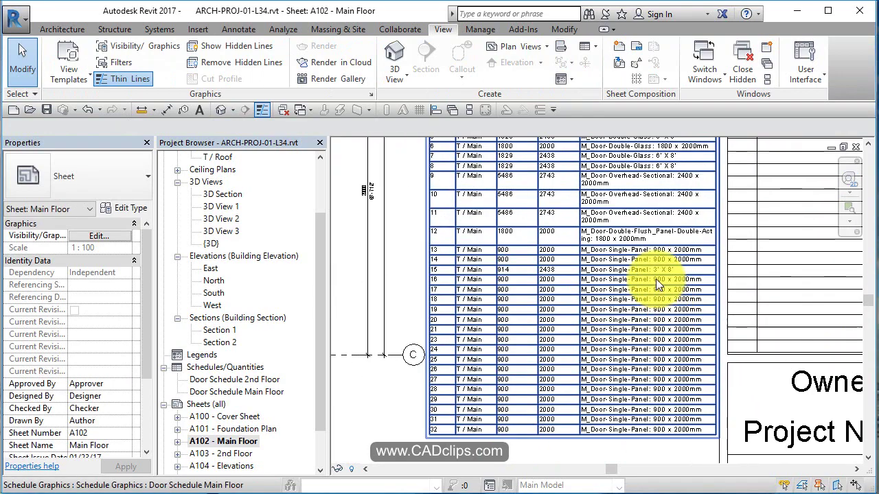
scroll(656, 278, down, 2)
scroll(651, 257, up, 2)
scroll(638, 252, up, 1)
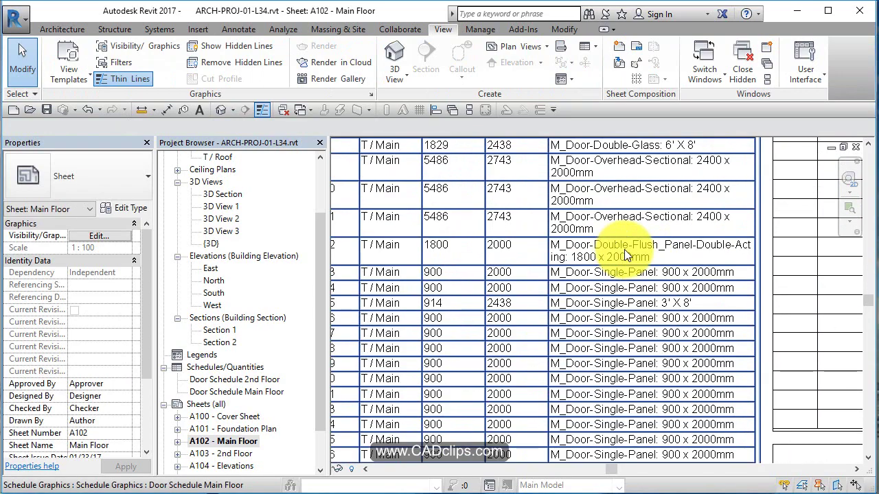
scroll(624, 249, down, 4)
Nudge the floor plan viewport on sheet A102 up and to the right
scroll(622, 266, down, 4)
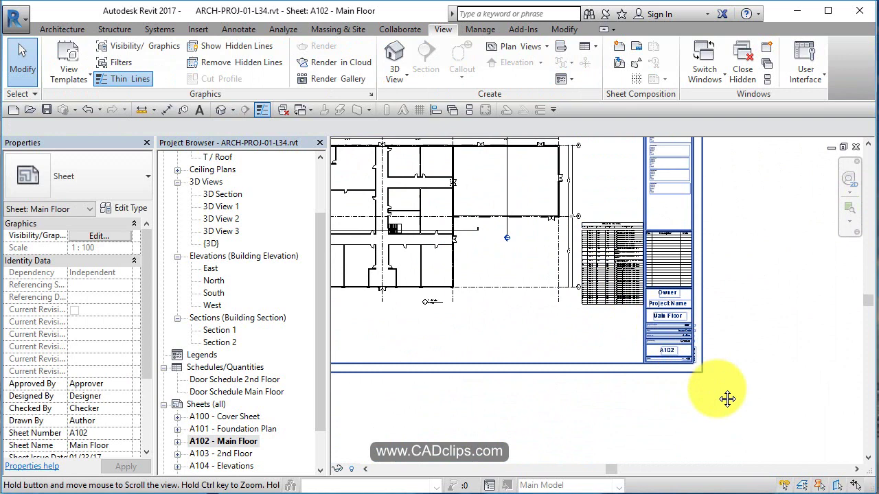
click(599, 261)
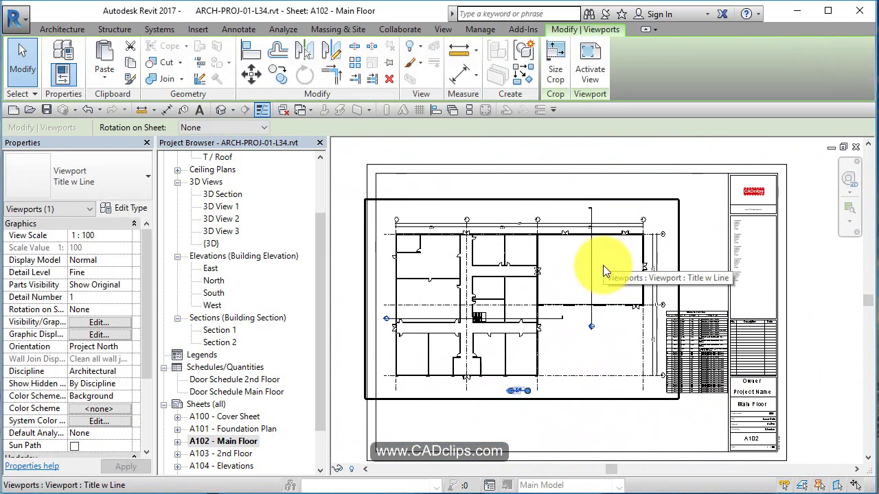
key(Up)
key(Up)
key(Up)
key(Up)
key(Up)
key(Right)
key(Right)
key(Right)
key(Right)
key(Right)
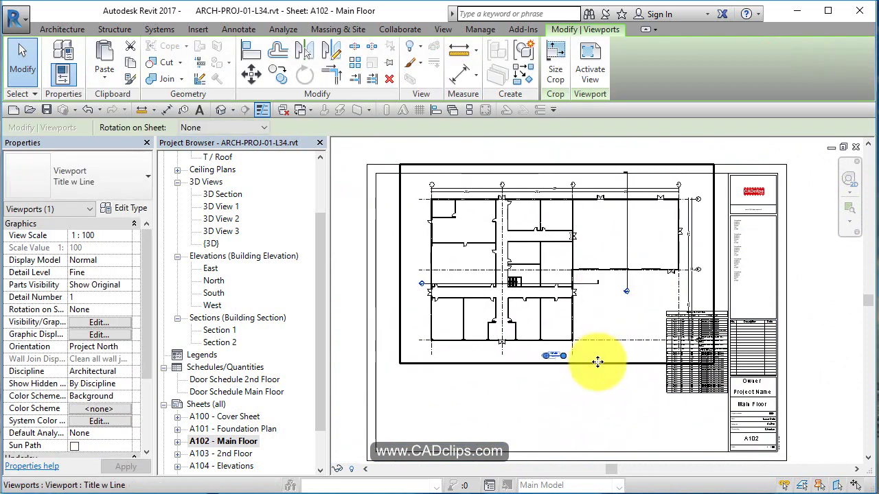
Nudge the door schedule down and left toward the bottom-right, beside the title block
click(716, 392)
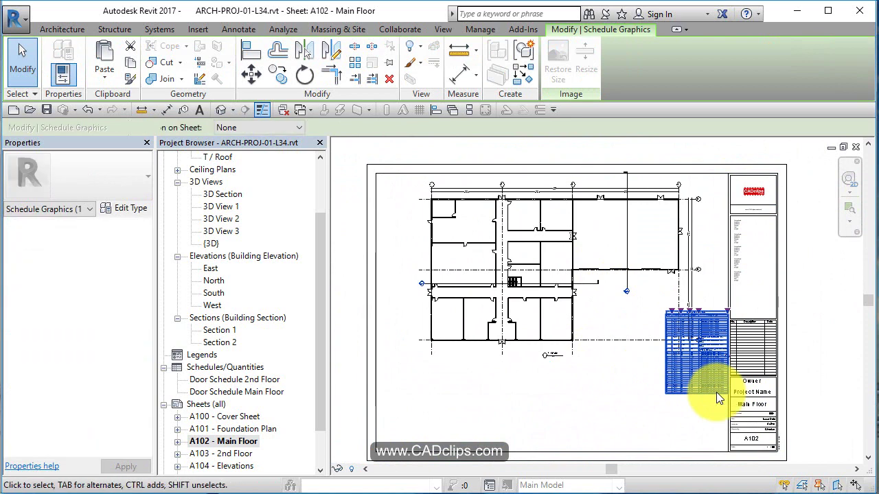
key(Down)
key(Down)
key(Down)
key(Down)
key(Down)
key(Down)
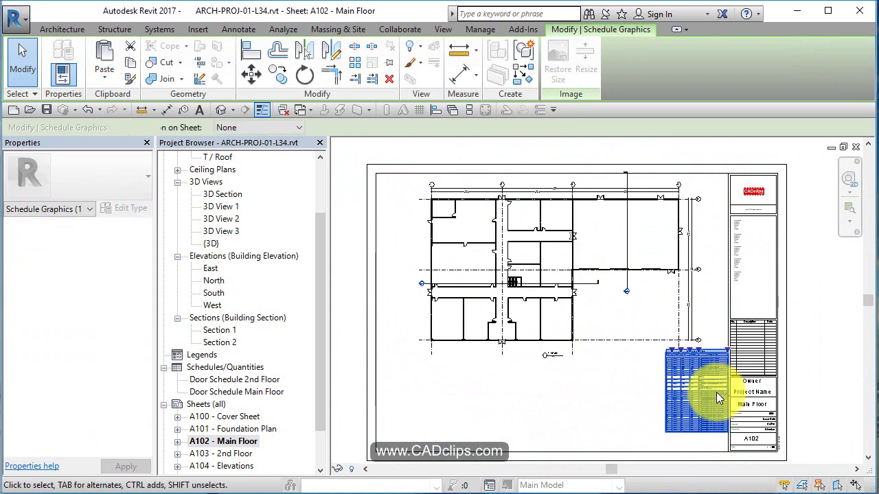
key(Left)
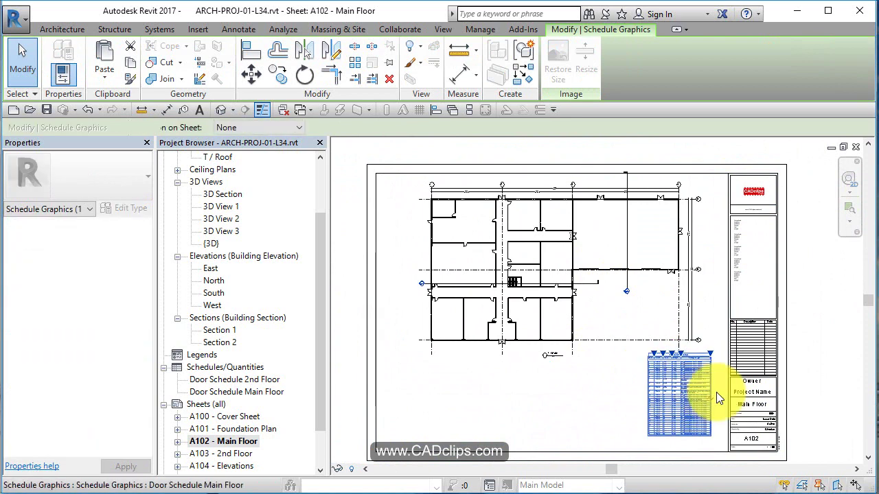
key(Left)
key(Down)
key(Down)
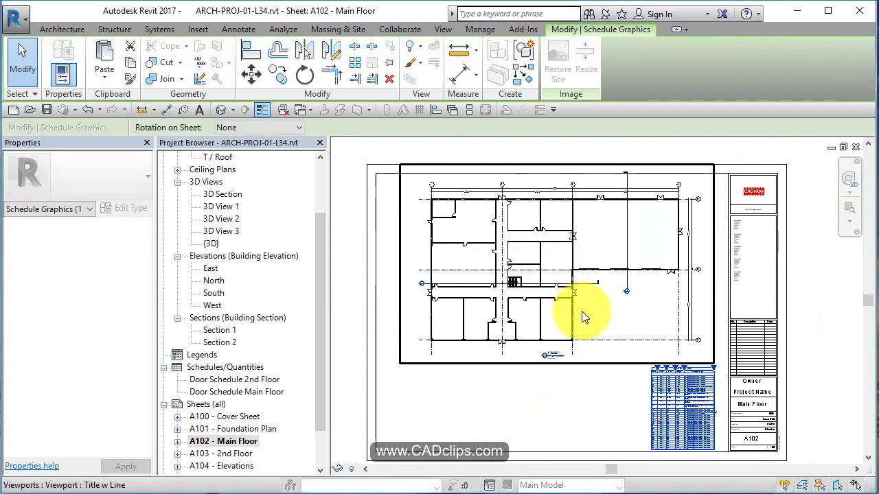
Shift the plan viewport down and left, then deselect it
click(599, 276)
key(Down)
key(Down)
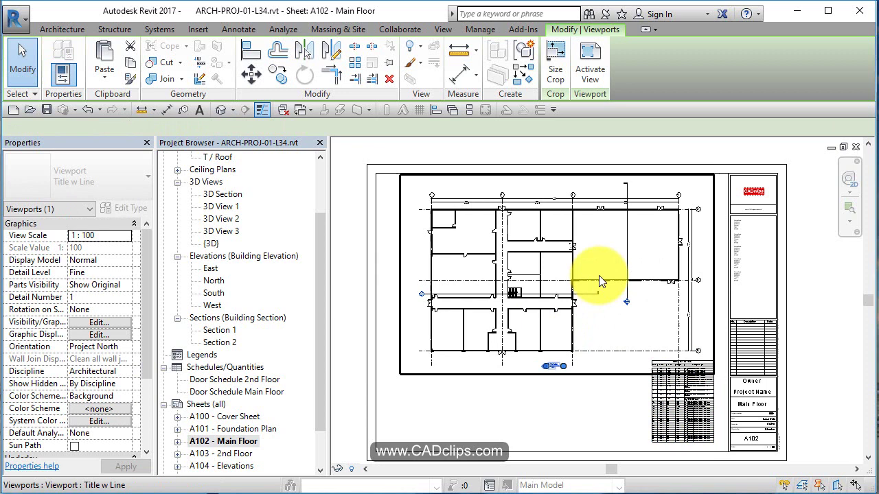
key(Left)
key(Left)
key(Escape)
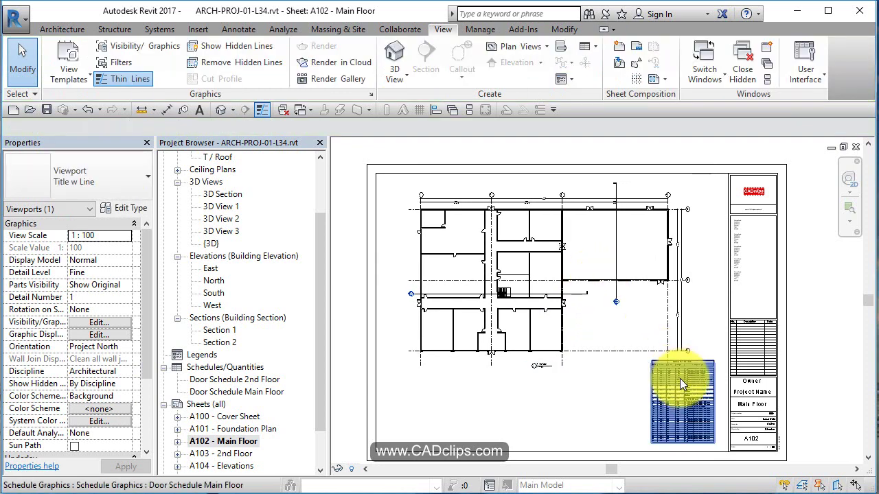
drag(328, 170, 327, 169)
click(322, 172)
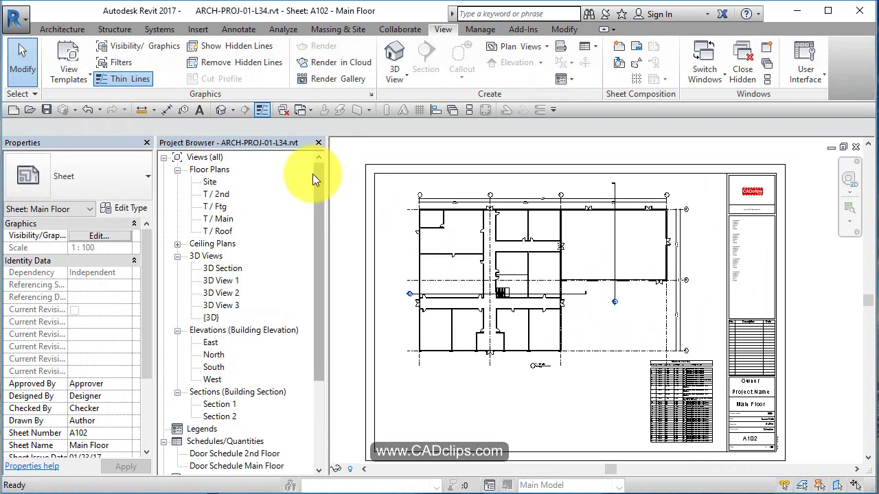
double_click(218, 218)
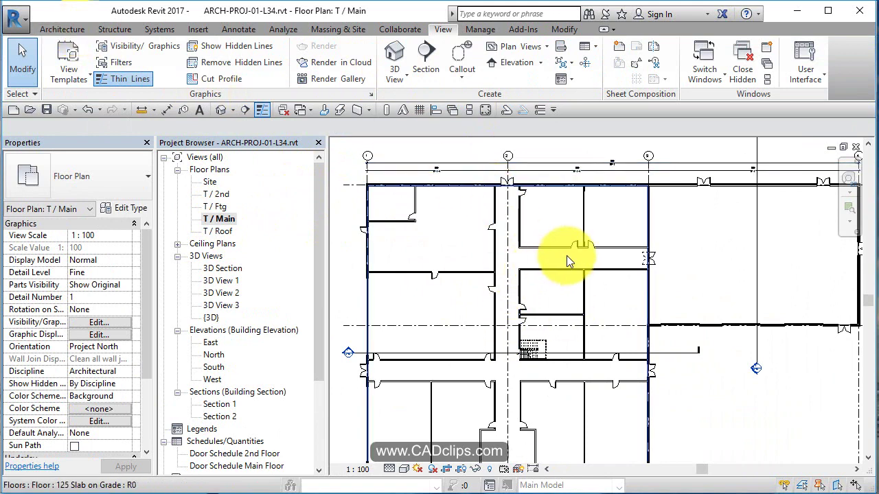
scroll(597, 245, up, 5)
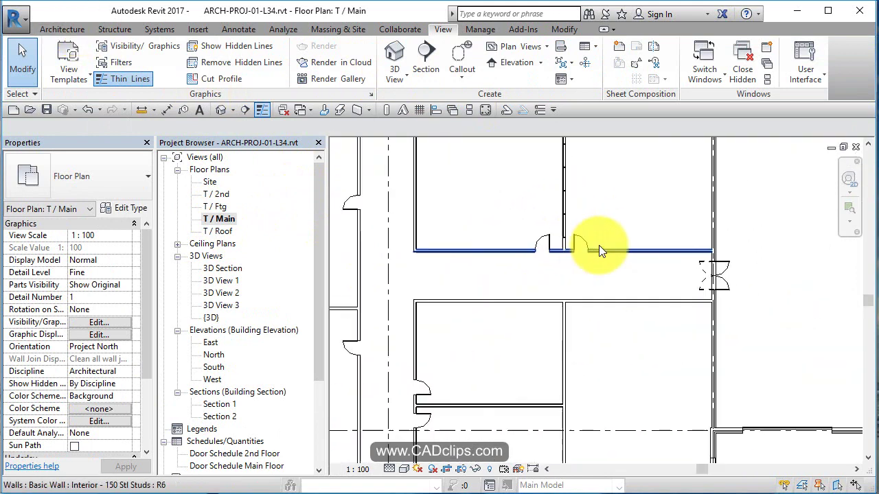
middle_drag(598, 245, 706, 321)
middle_drag(558, 274, 619, 309)
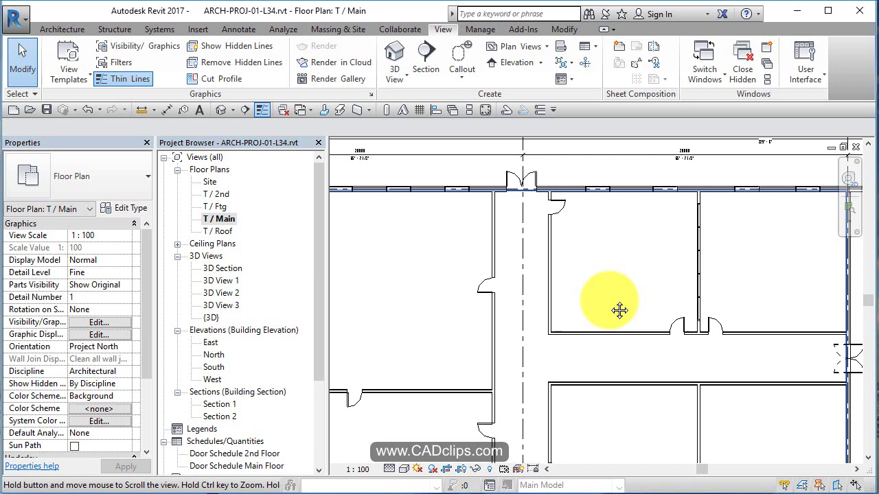
scroll(579, 219, up, 2)
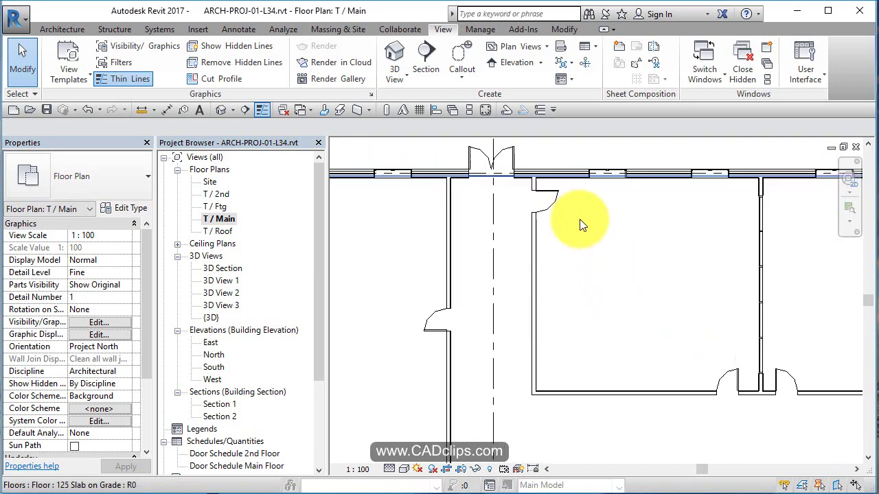
scroll(583, 219, up, 1)
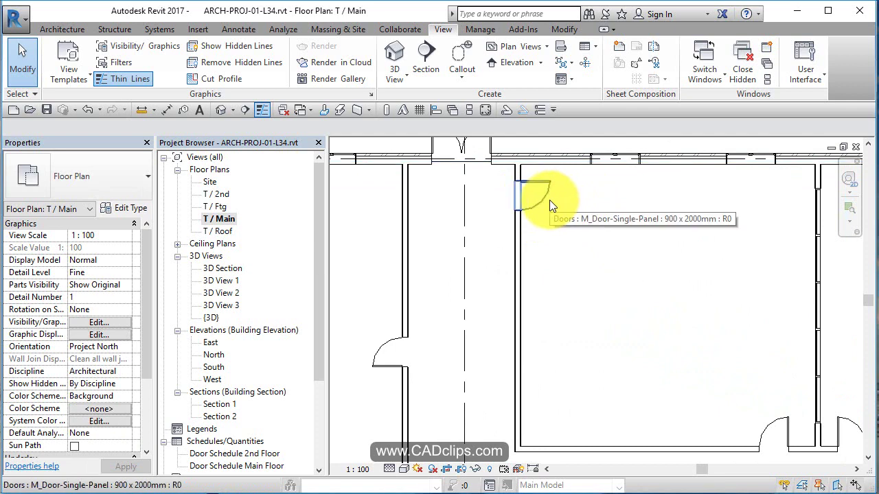
middle_drag(549, 200, 612, 208)
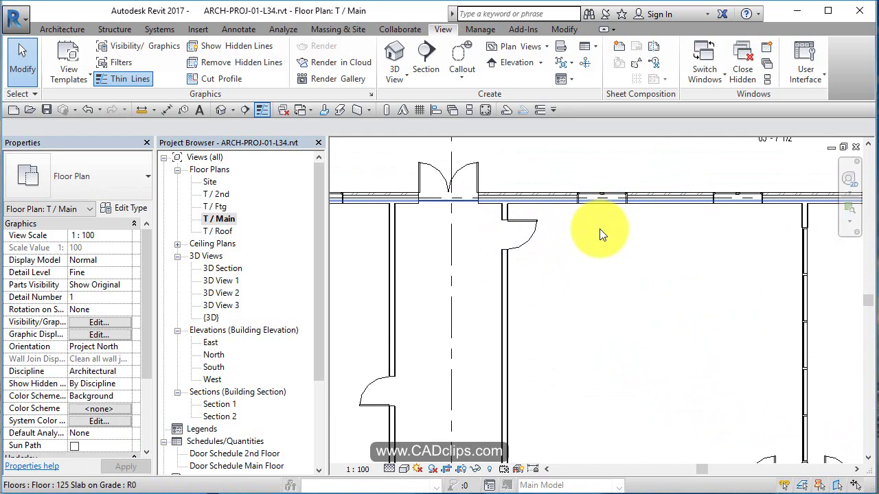
middle_drag(602, 256, 616, 256)
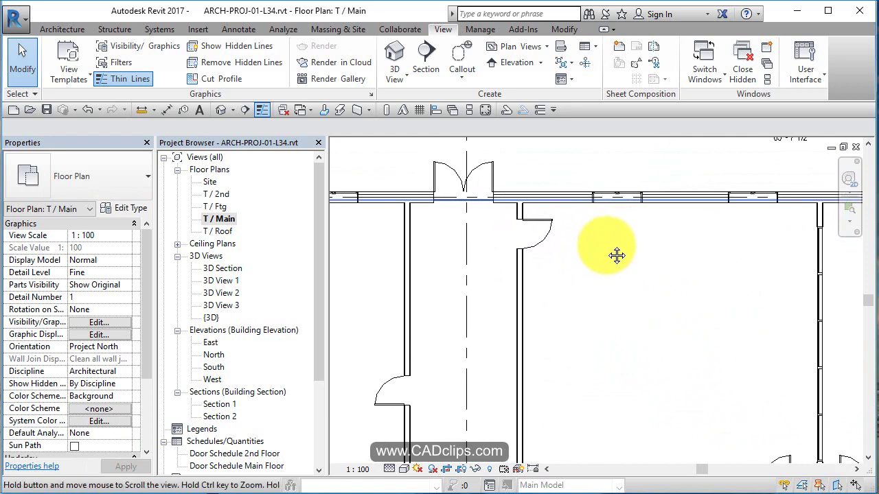
middle_drag(611, 202, 631, 246)
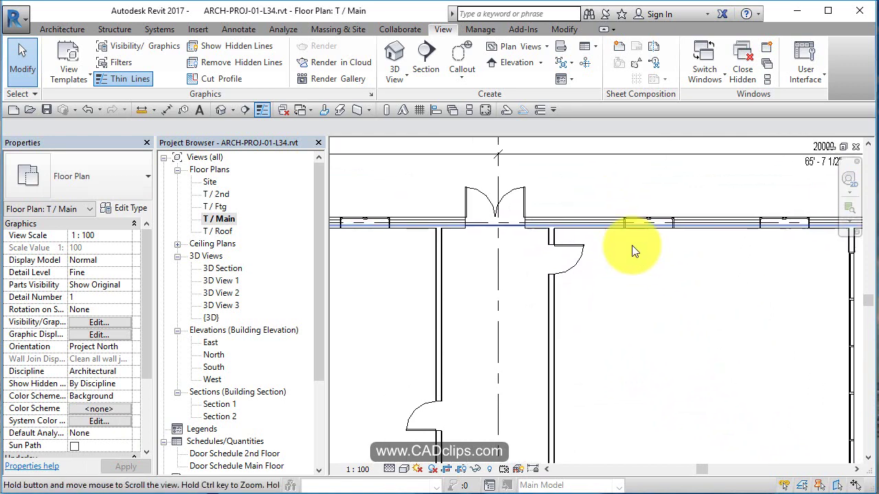
click(628, 222)
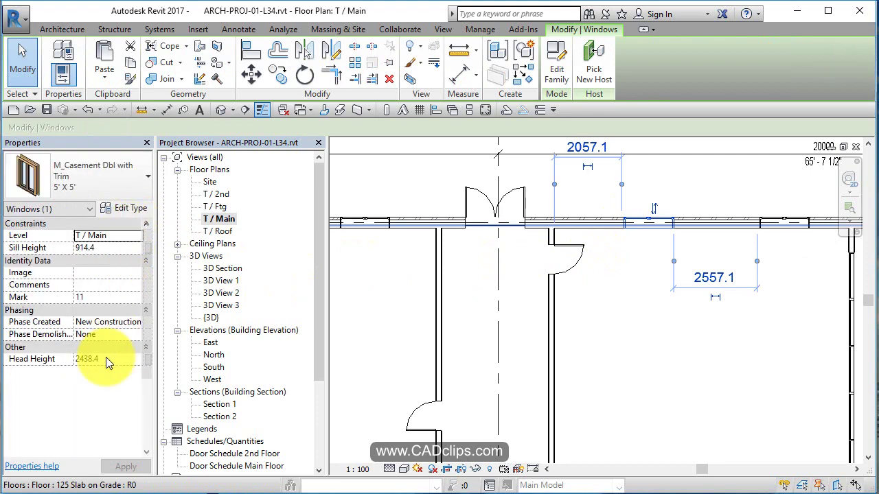
click(124, 208)
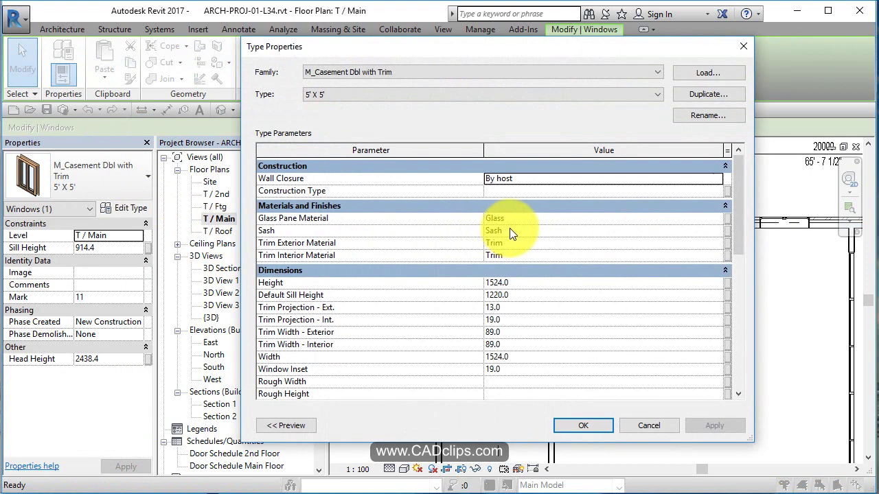
scroll(515, 217, down, 4)
scroll(515, 217, up, 3)
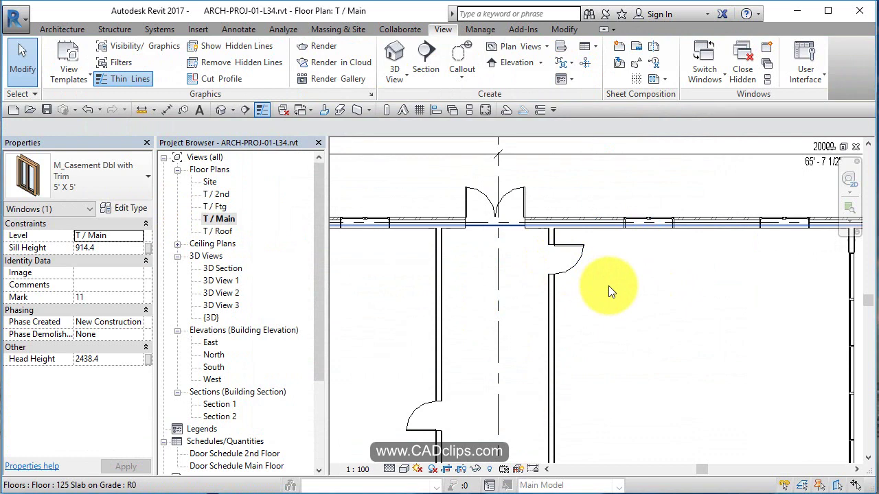
click(608, 286)
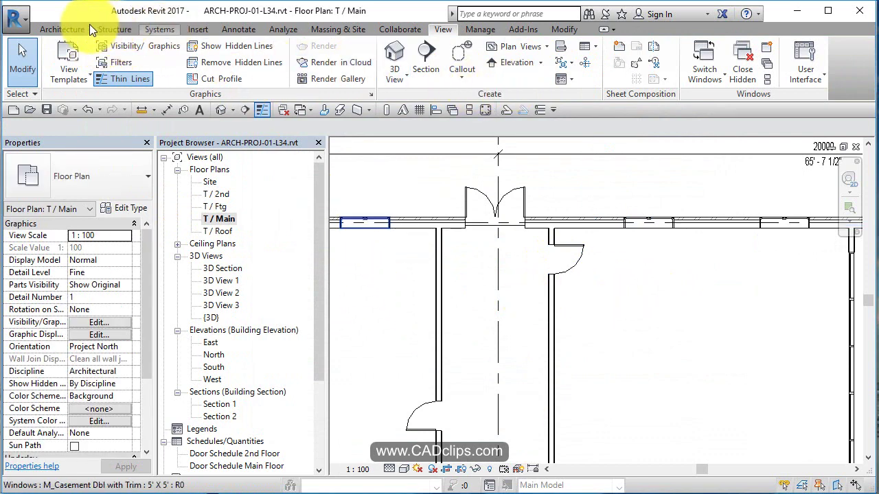
Start Annotate > Tag by Category and zoom out to show the whole T / Main floor plan
click(59, 29)
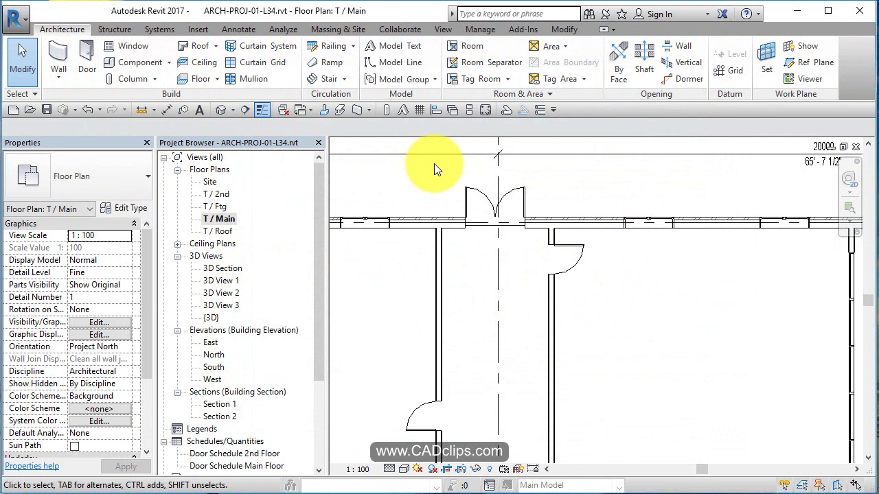
click(233, 30)
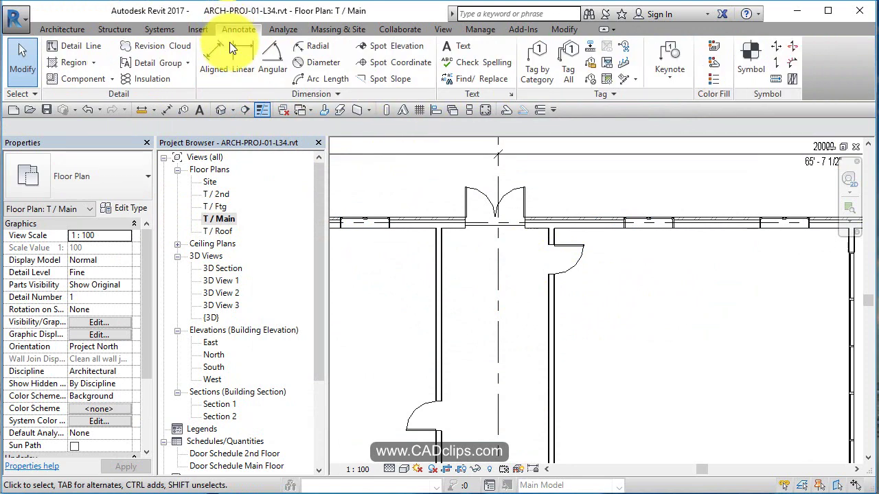
click(545, 79)
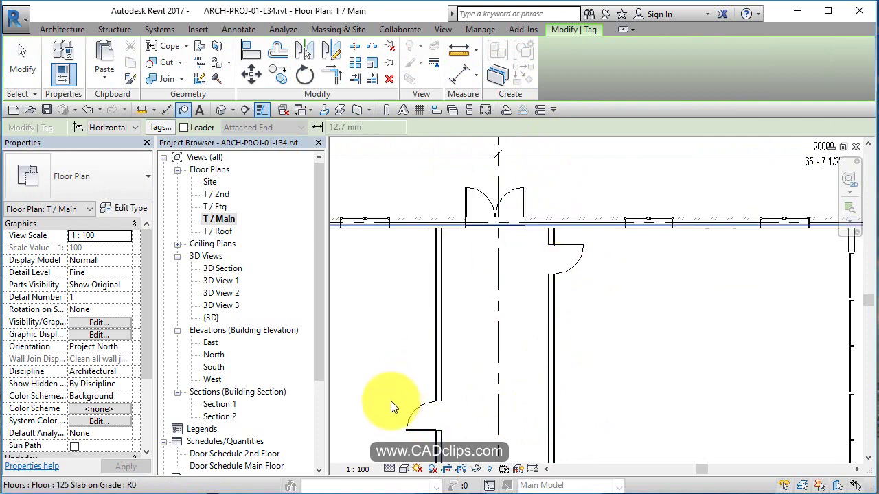
scroll(412, 411, down, 4)
middle_drag(423, 401, 529, 232)
scroll(522, 250, down, 3)
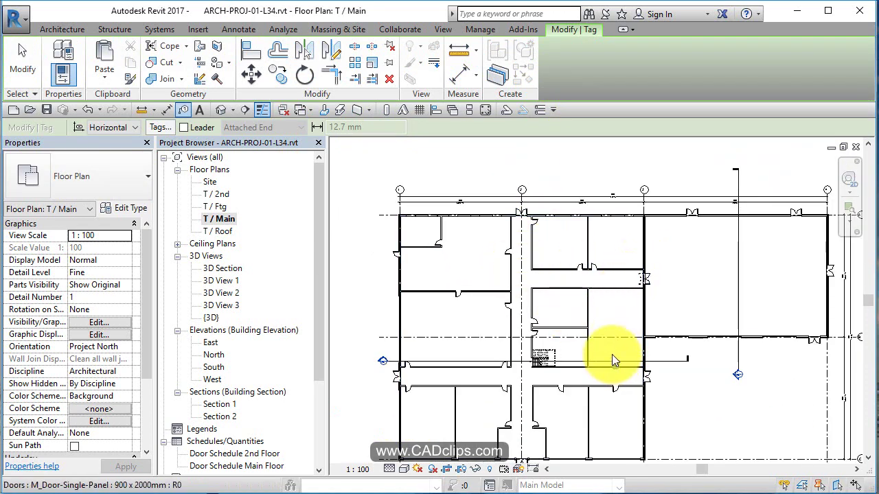
Tag all untagged doors on T / Main with M_Door Tag using Tag All (Door Tags)
scroll(612, 354, down, 2)
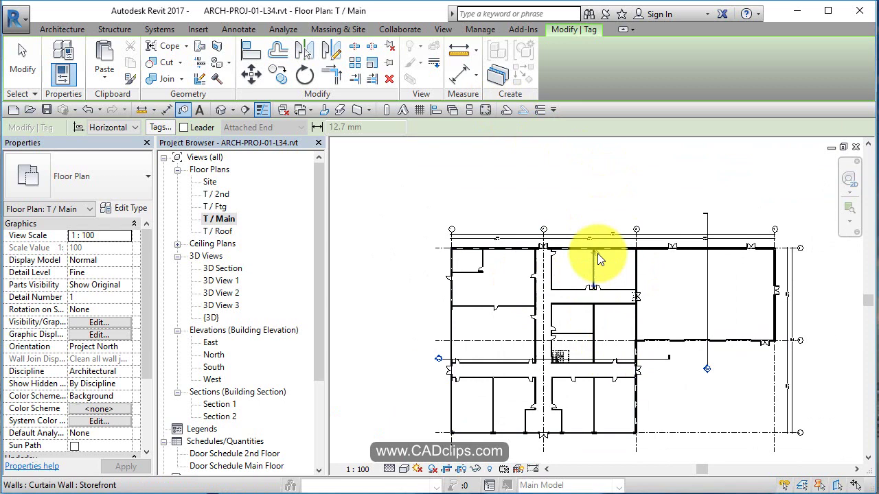
key(Escape)
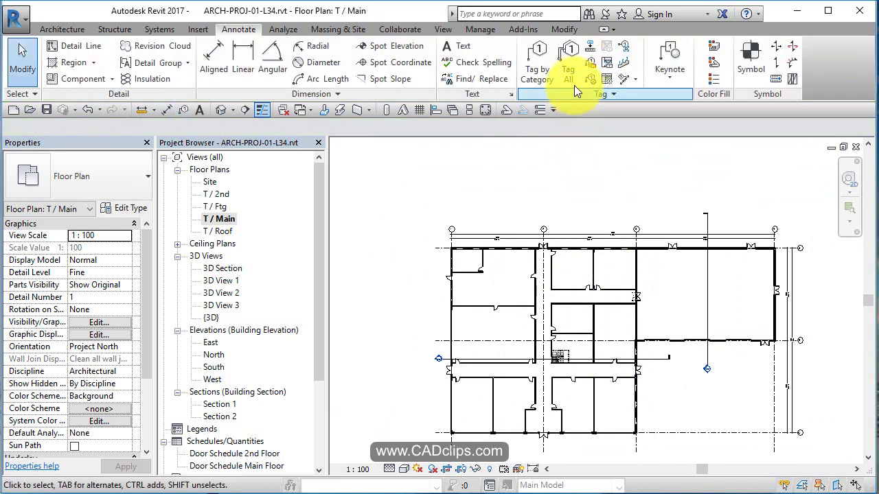
click(568, 68)
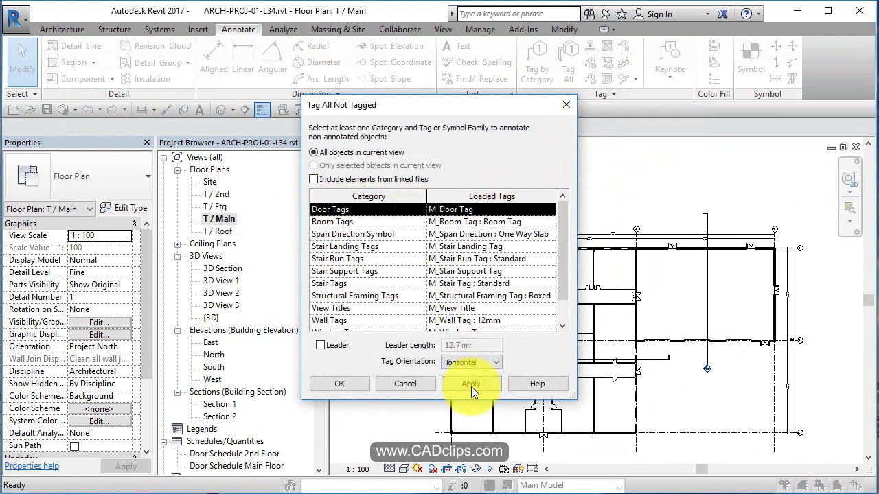
click(325, 222)
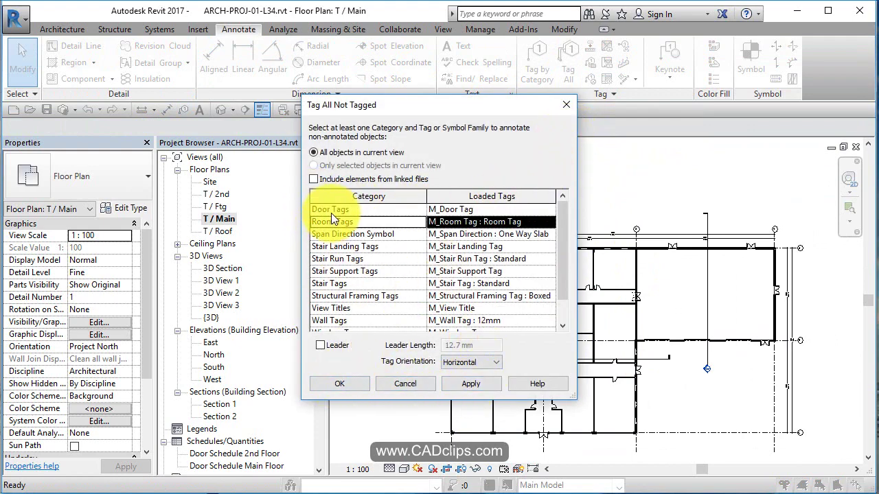
click(330, 212)
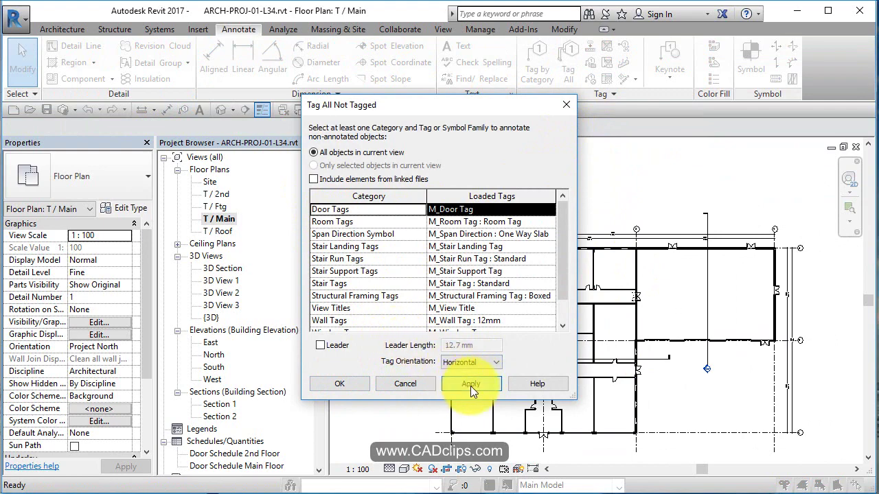
click(340, 383)
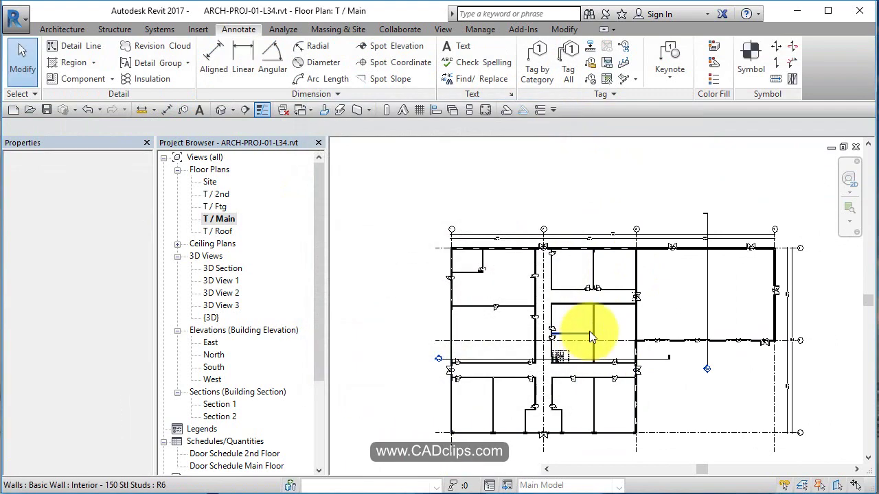
scroll(601, 284, up, 5)
scroll(607, 316, down, 5)
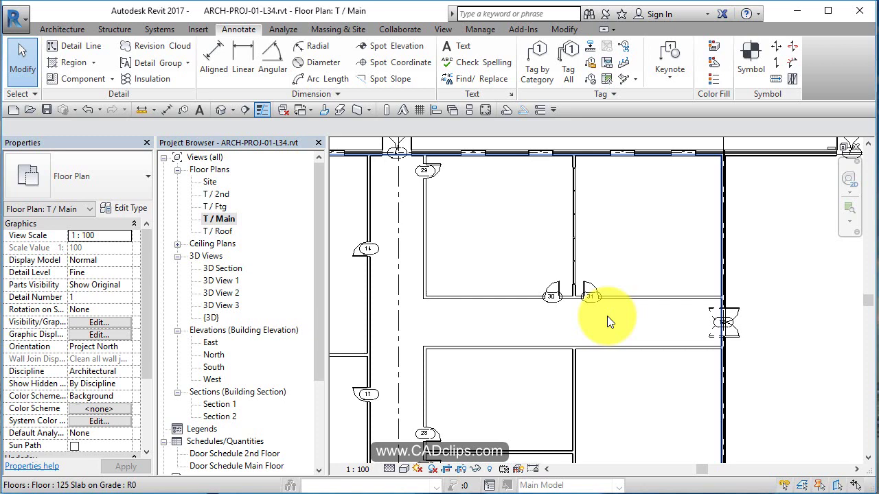
scroll(609, 275, down, 3)
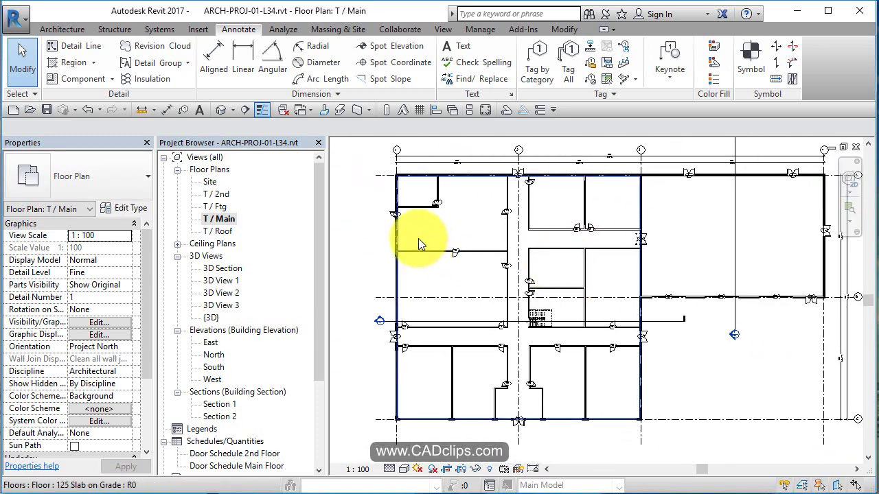
Tag all untagged windows on T / Main with M_Window Tag using Tag All (Window Tags)
click(565, 79)
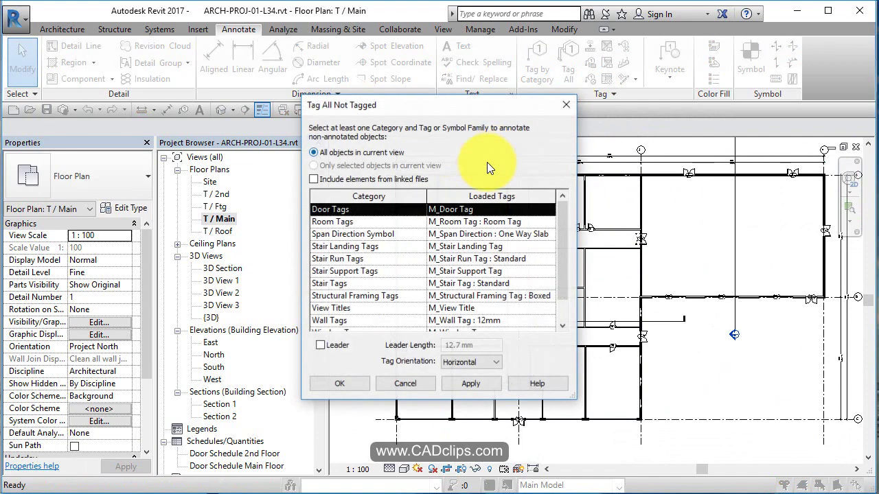
scroll(349, 318, down, 2)
click(345, 309)
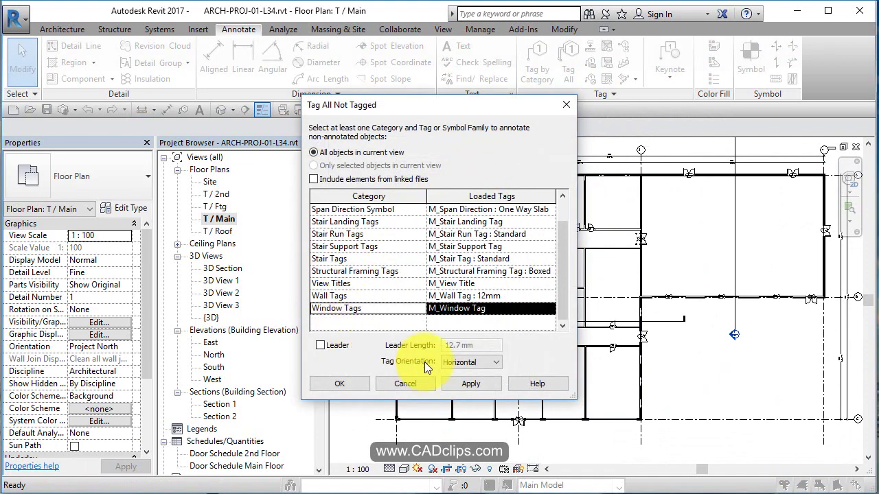
click(462, 386)
click(352, 383)
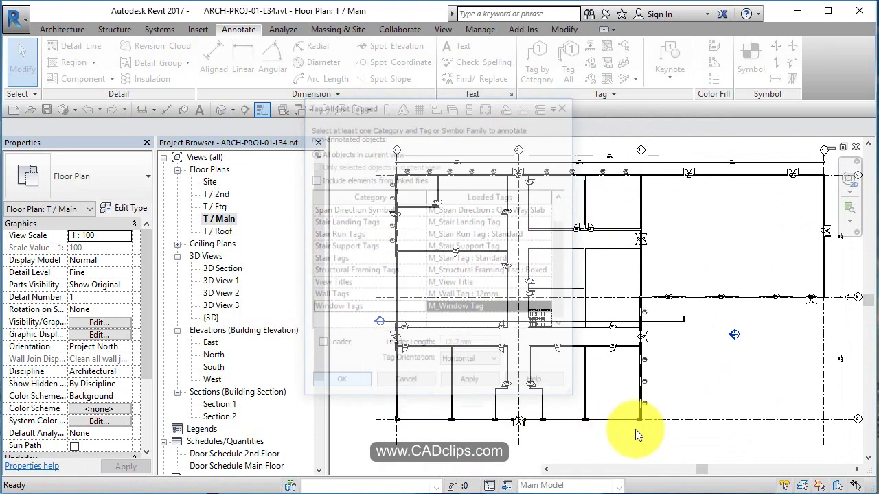
scroll(666, 405, up, 5)
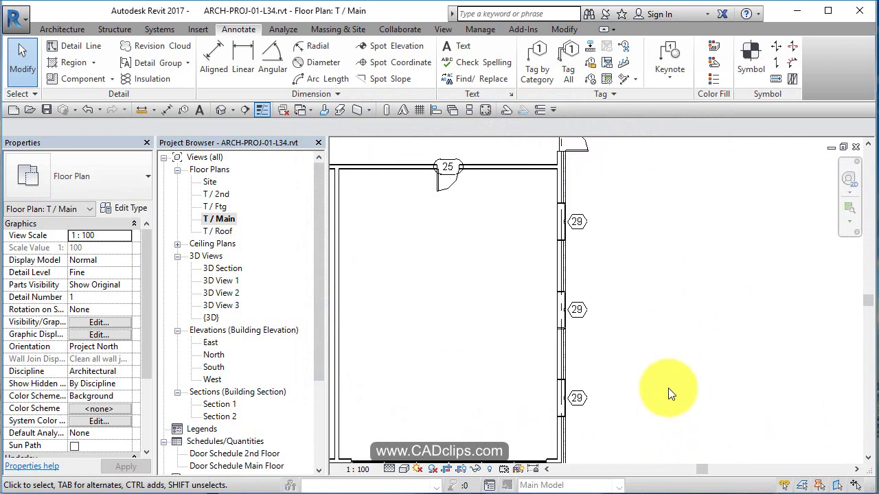
middle_drag(668, 388, 541, 329)
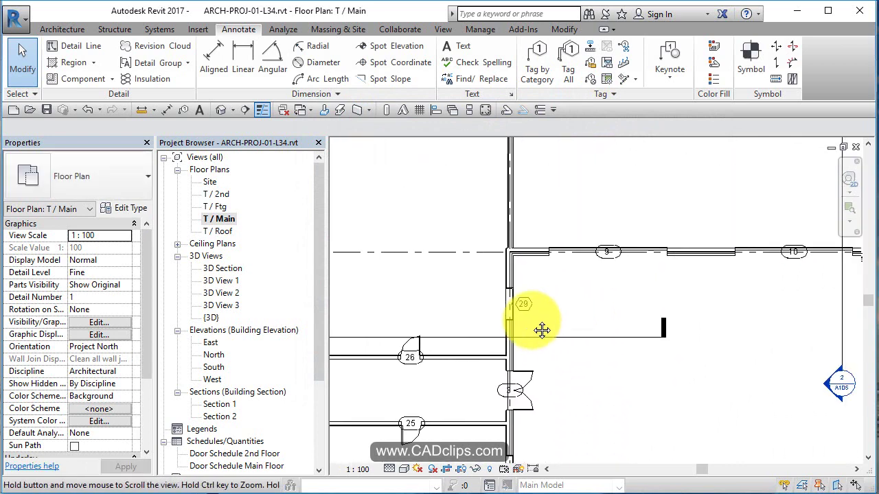
scroll(525, 320, down, 6)
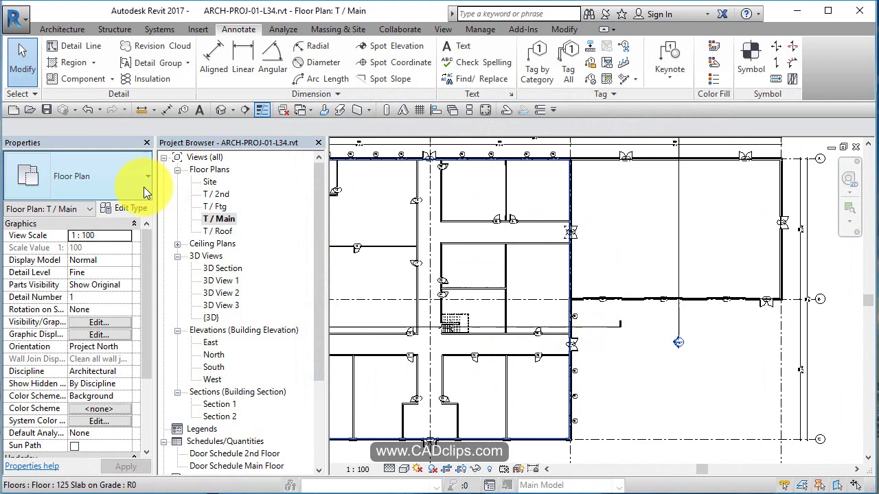
Open the T / 2nd plan and tag all untagged doors and windows with Door and Window Tags
double_click(206, 194)
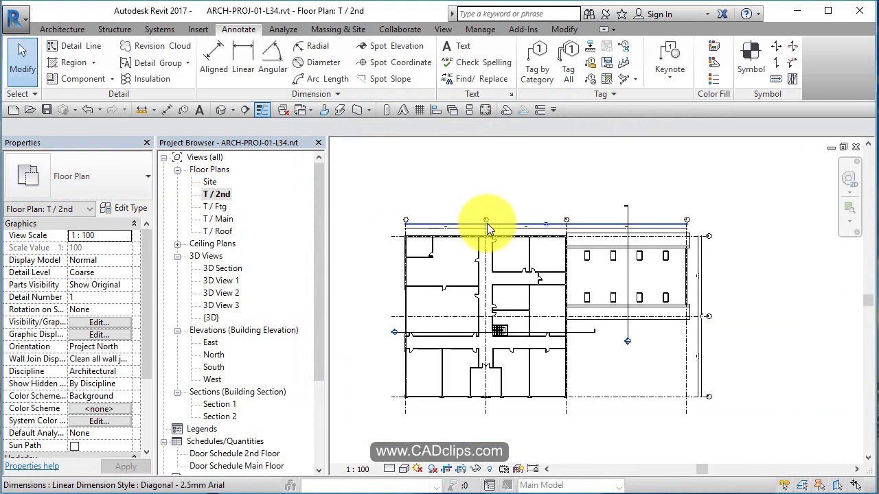
click(570, 73)
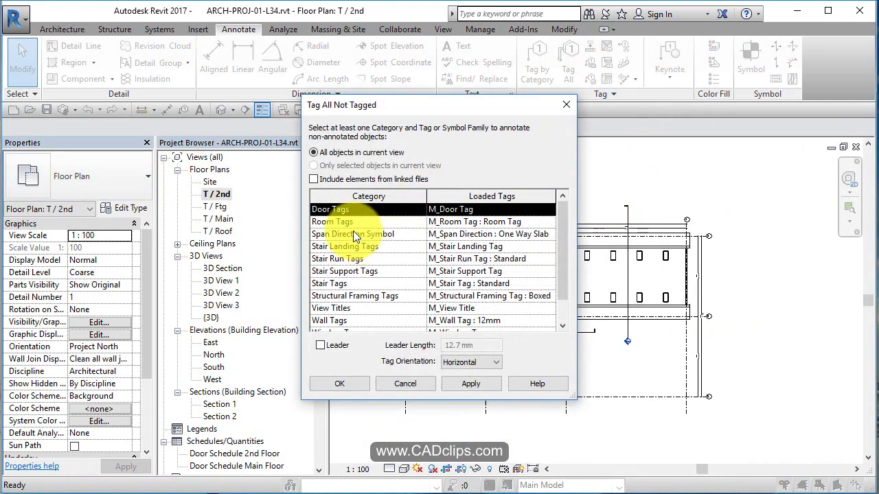
scroll(367, 326, down, 1)
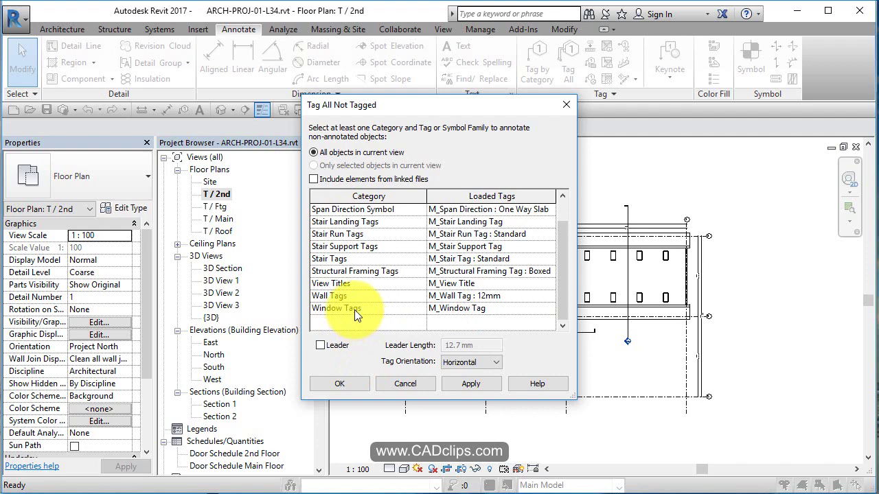
ctrl+click(354, 309)
scroll(421, 309, up, 1)
click(462, 383)
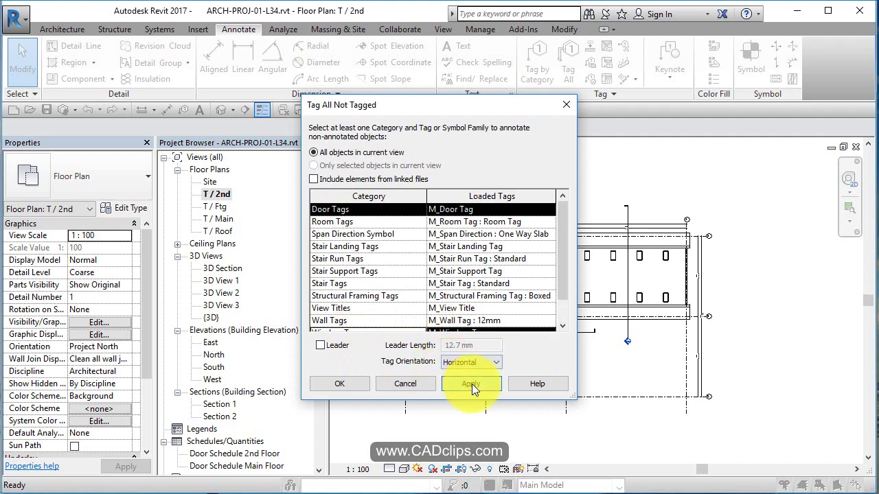
click(349, 385)
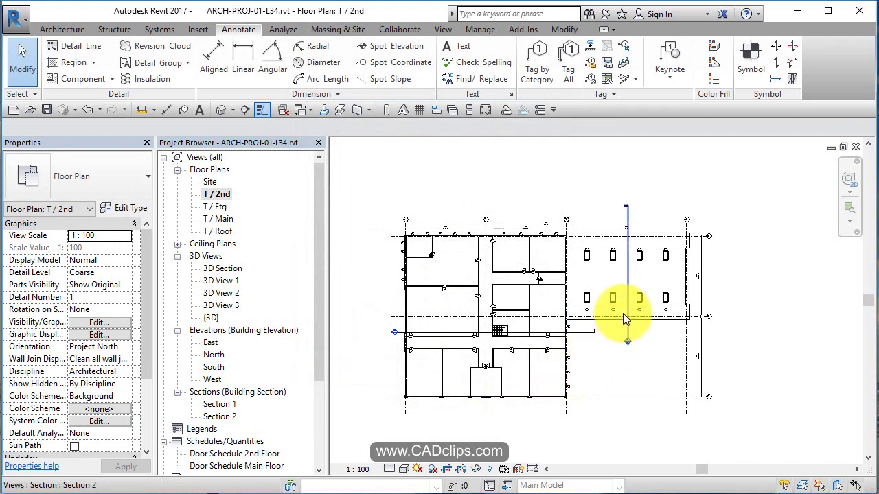
scroll(623, 313, up, 5)
scroll(541, 371, up, 2)
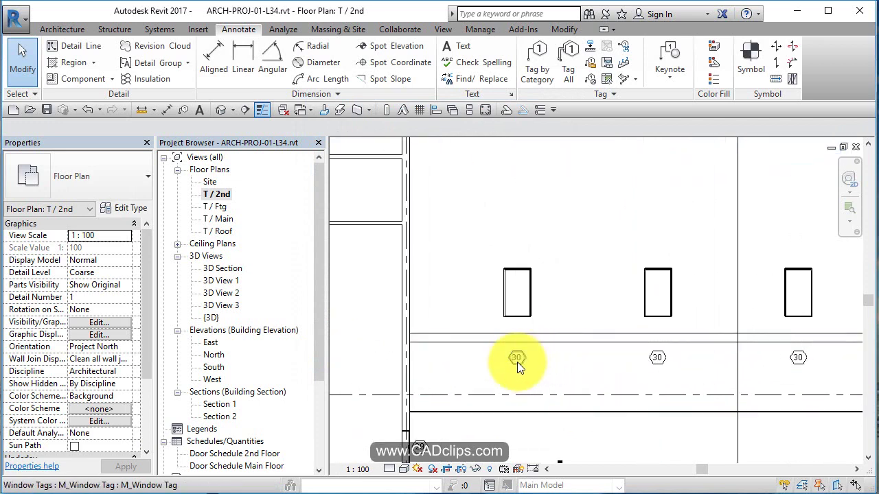
click(517, 358)
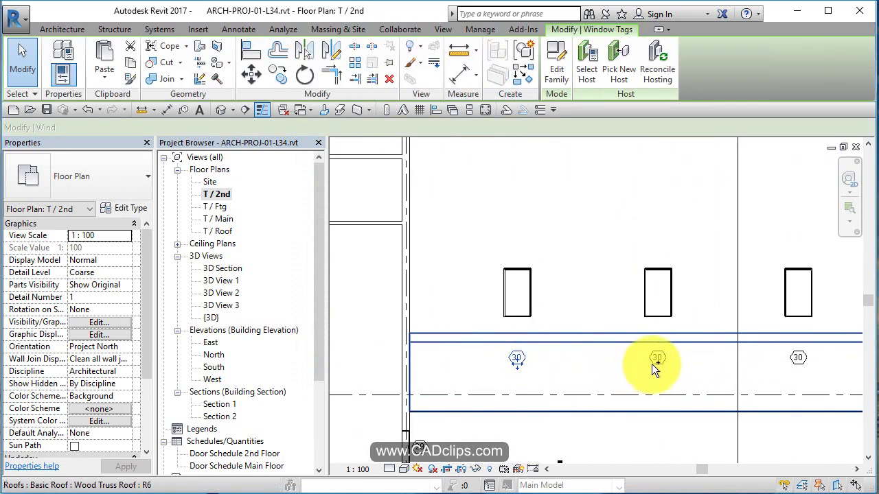
ctrl+click(797, 359)
scroll(739, 367, down, 1)
middle_drag(641, 355, 472, 373)
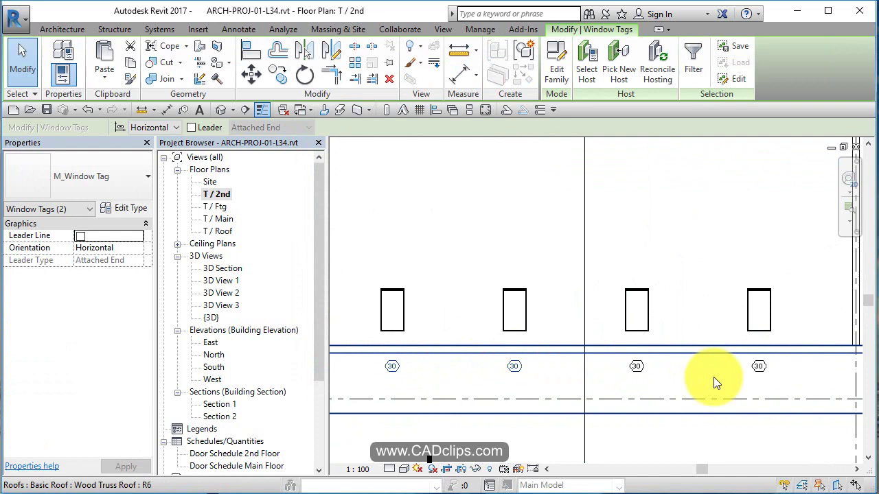
scroll(774, 374, down, 2)
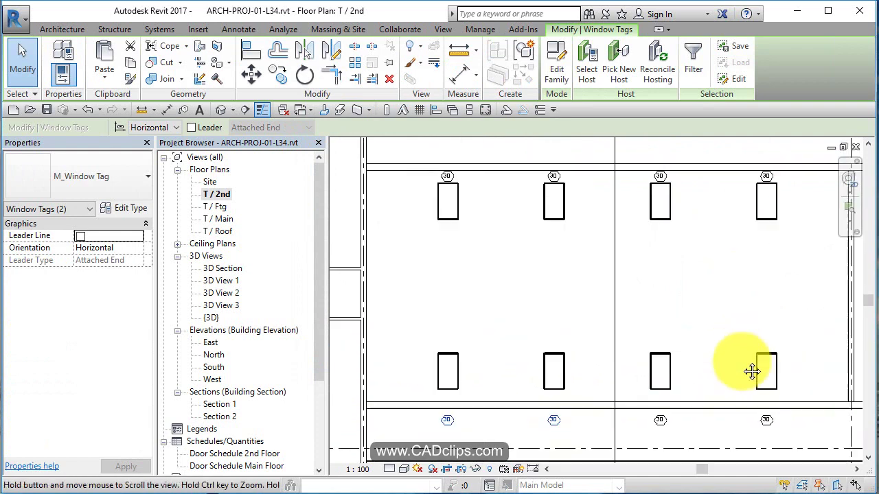
middle_drag(751, 367, 665, 256)
scroll(664, 256, up, 2)
middle_drag(466, 269, 748, 336)
scroll(548, 234, up, 2)
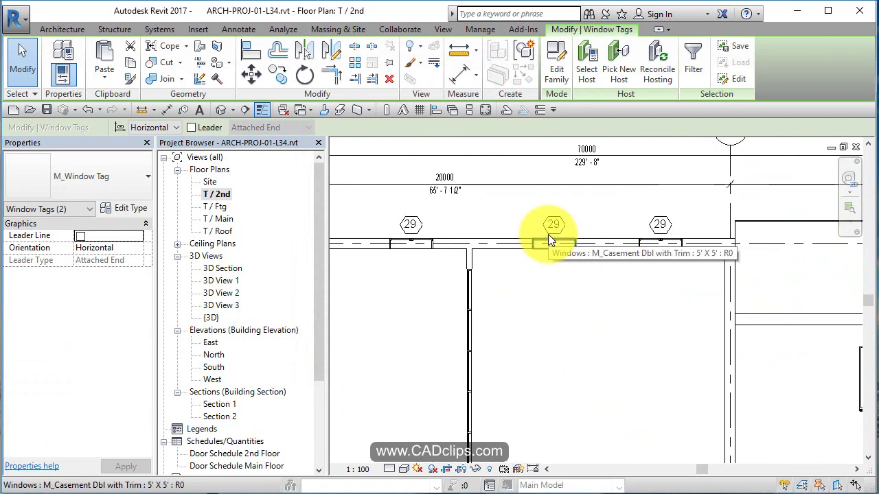
scroll(547, 236, down, 3)
scroll(612, 317, up, 1)
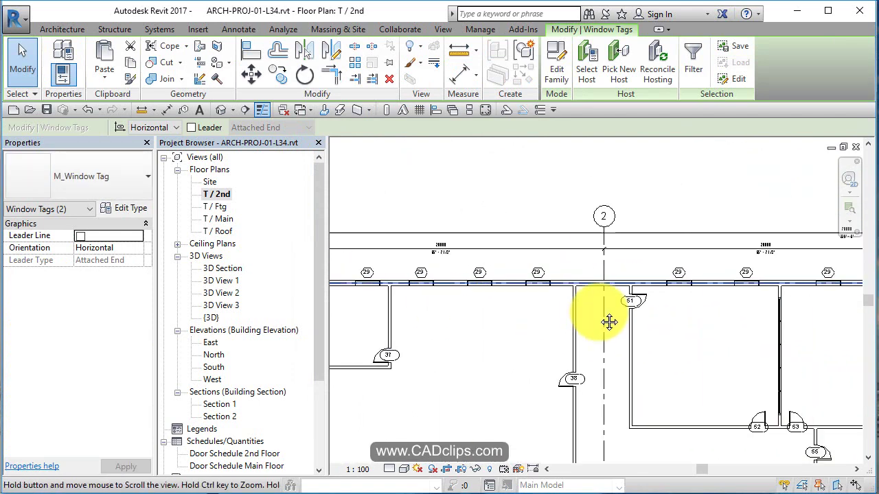
middle_drag(609, 322, 494, 308)
scroll(561, 274, up, 4)
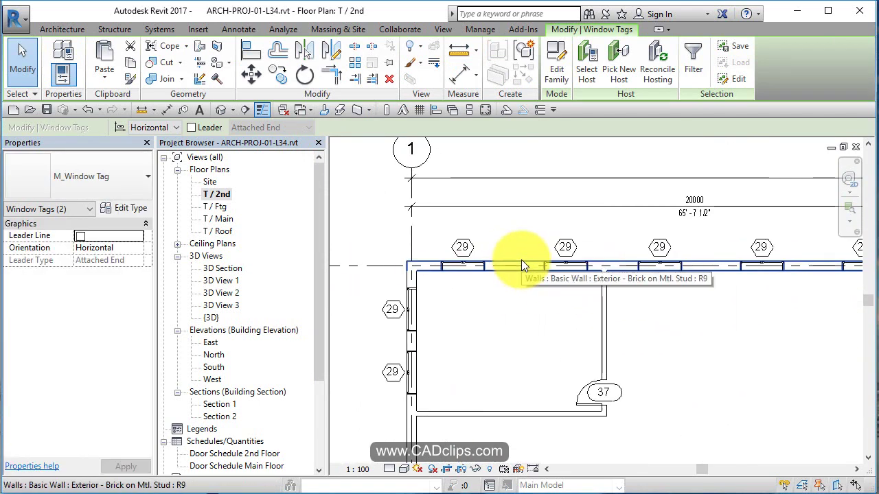
scroll(542, 312, down, 3)
middle_drag(565, 366, 714, 312)
scroll(705, 324, up, 2)
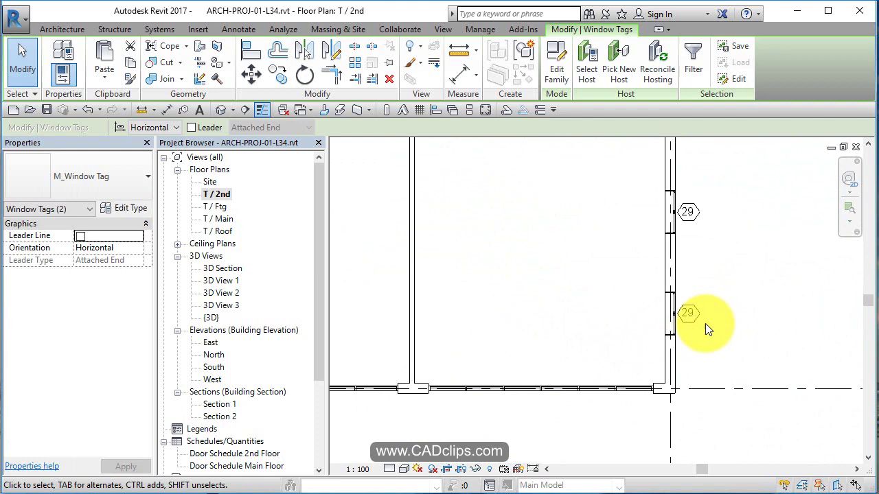
scroll(705, 324, down, 2)
mouse_move(690, 269)
middle_down()
mouse_move(651, 290)
mouse_move(597, 444)
middle_up()
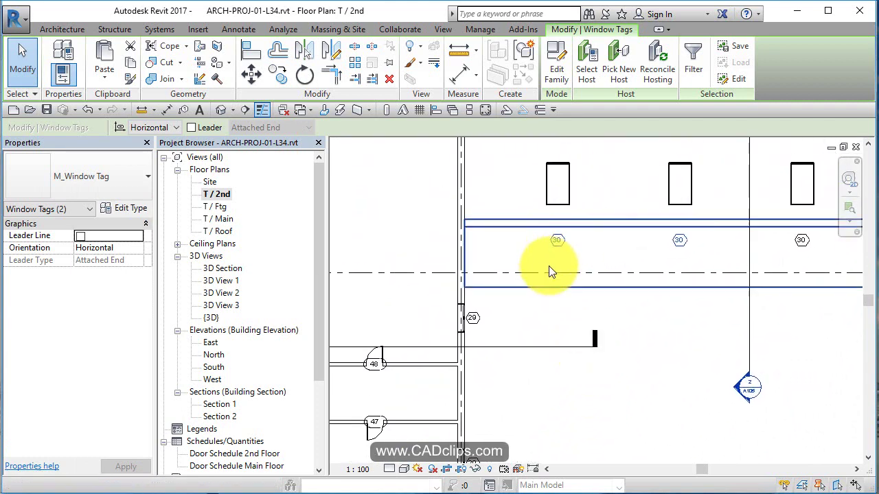
click(627, 232)
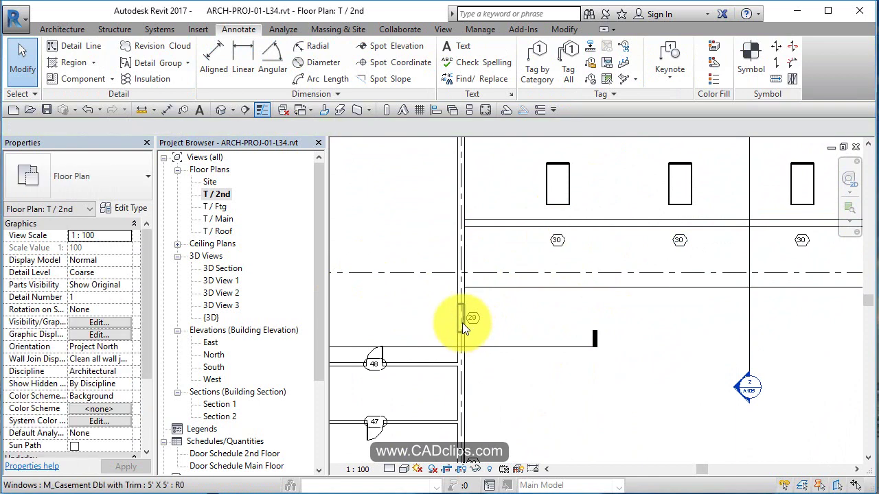
click(462, 326)
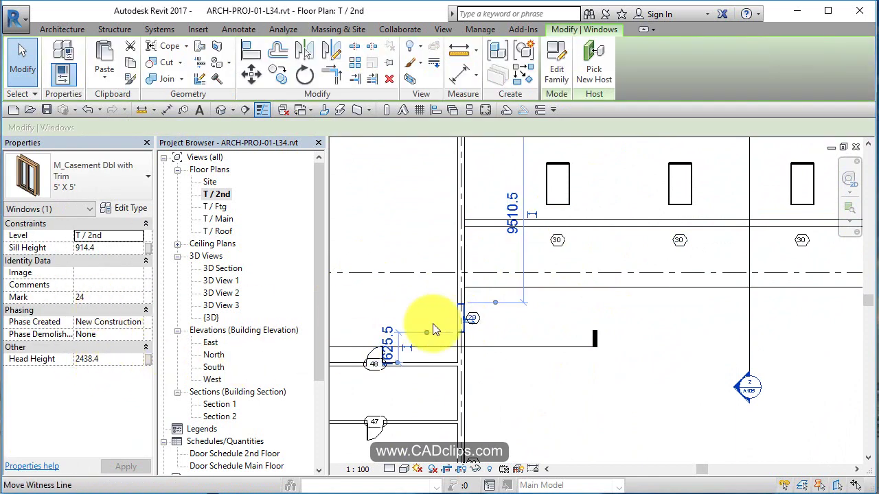
click(501, 336)
scroll(491, 355, up, 3)
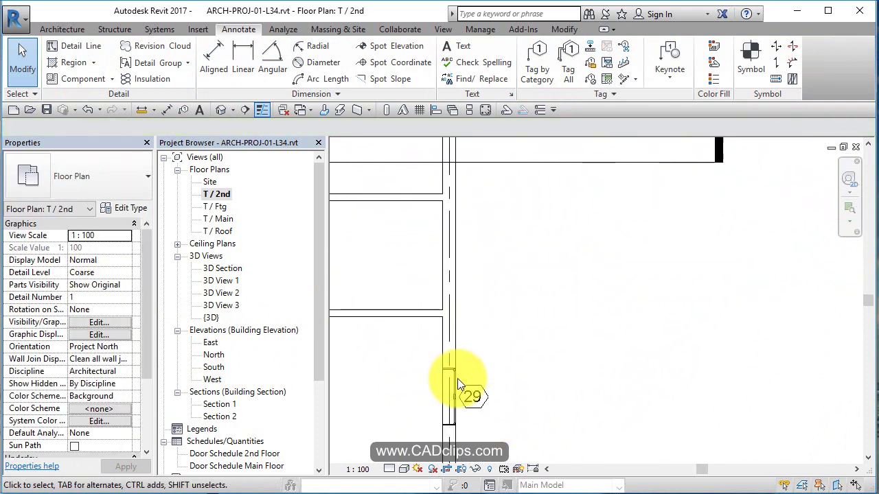
click(454, 381)
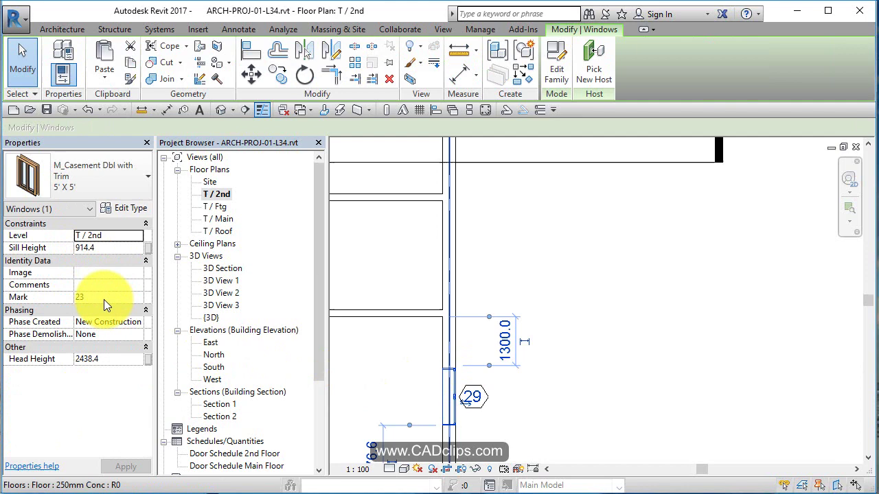
click(518, 422)
scroll(588, 366, down, 3)
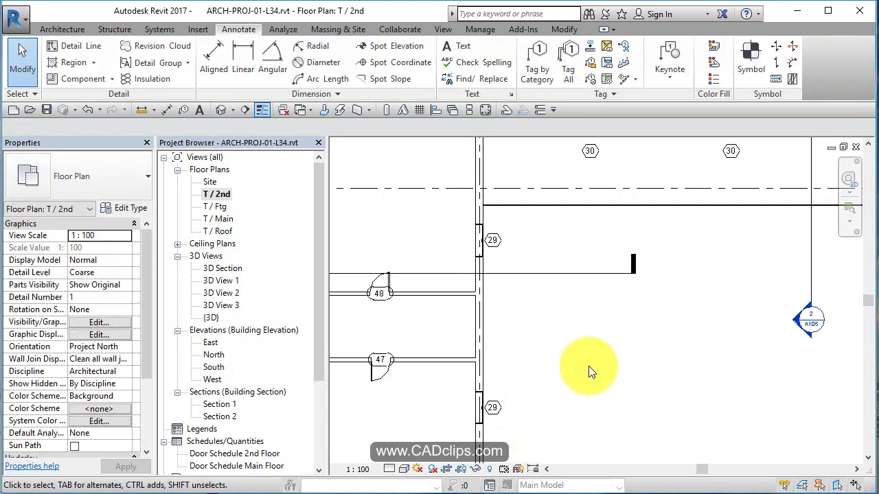
middle_drag(588, 366, 580, 260)
scroll(564, 276, up, 3)
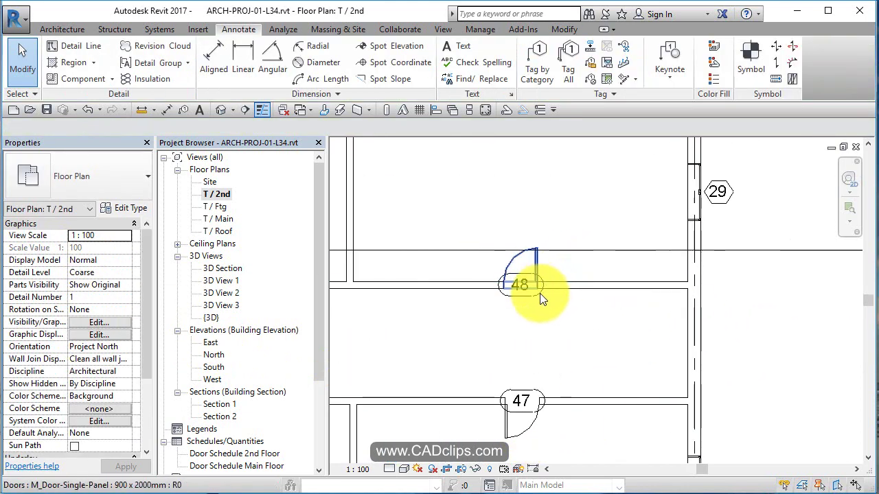
click(538, 257)
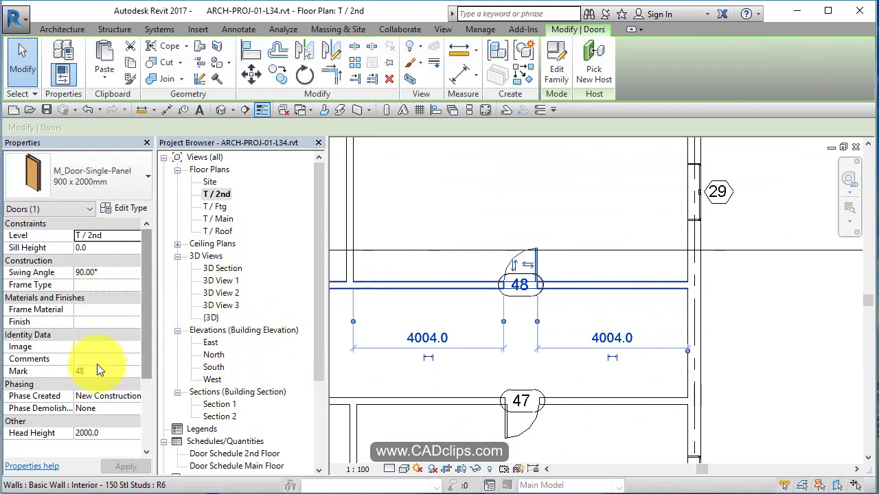
click(131, 208)
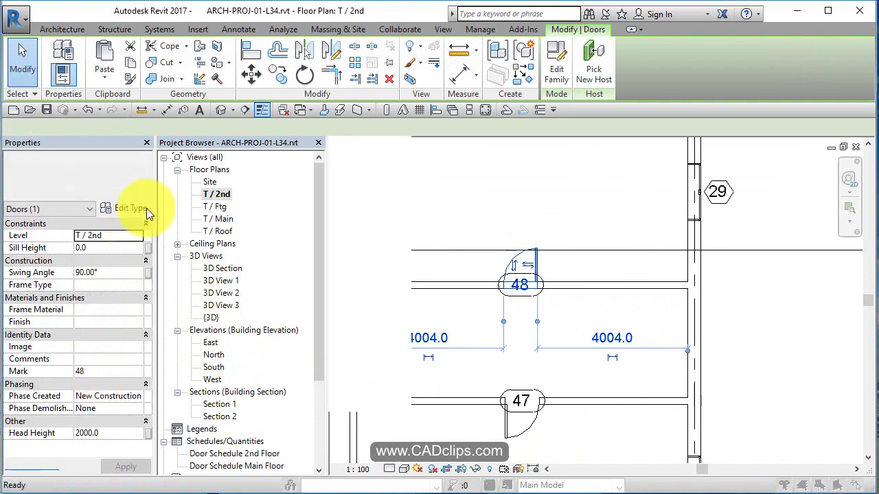
scroll(495, 339, down, 3)
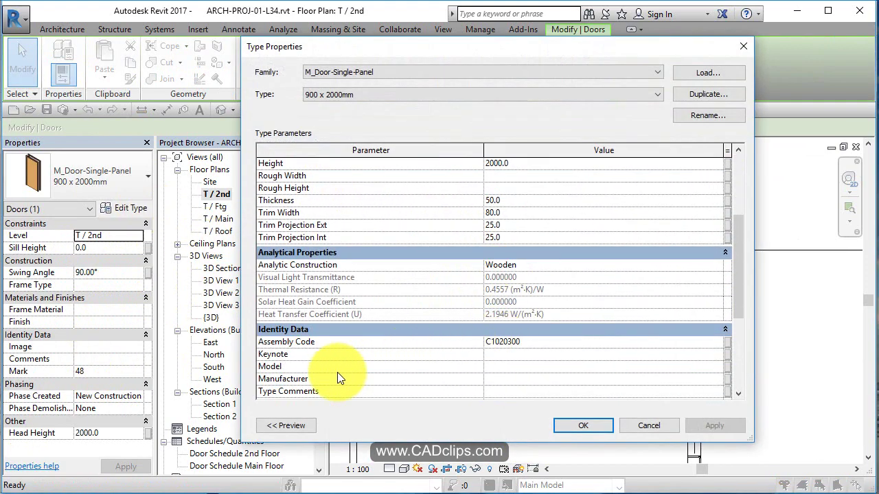
scroll(342, 374, down, 3)
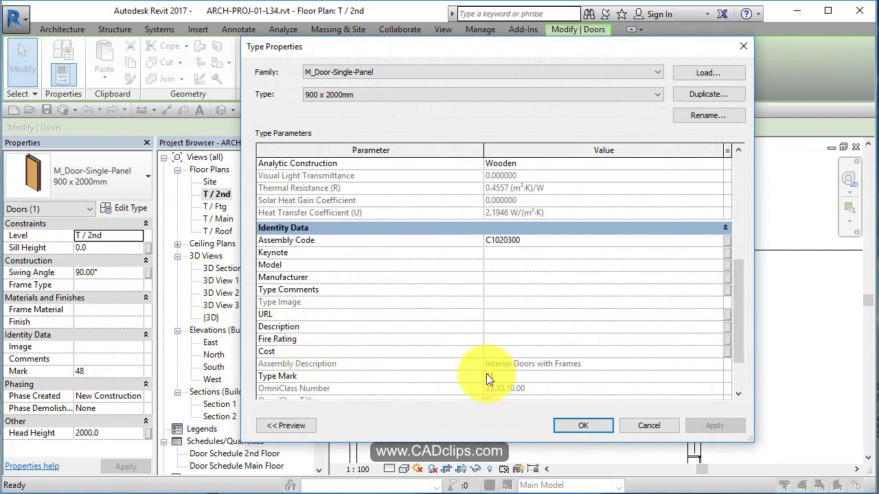
click(524, 375)
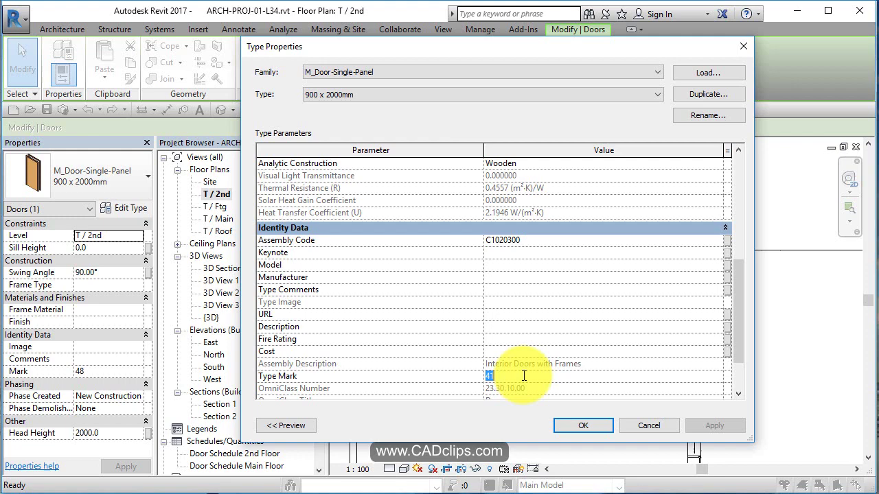
click(524, 375)
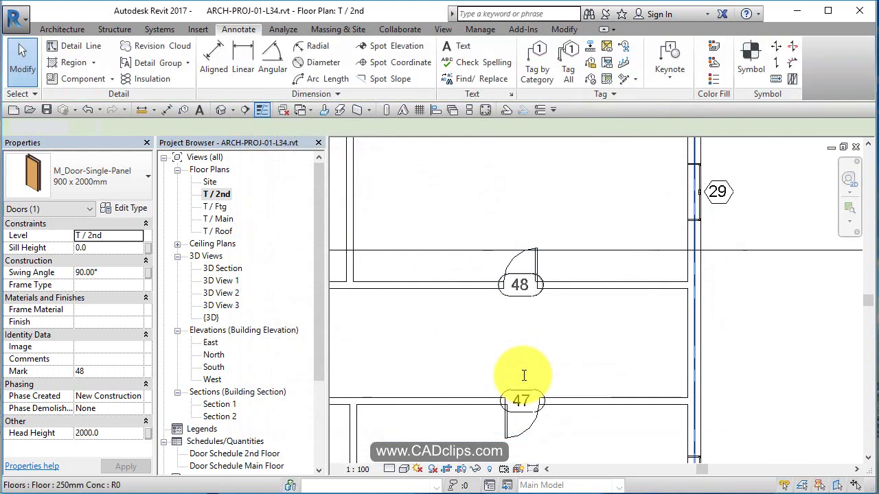
scroll(552, 356, down, 2)
middle_drag(553, 357, 464, 362)
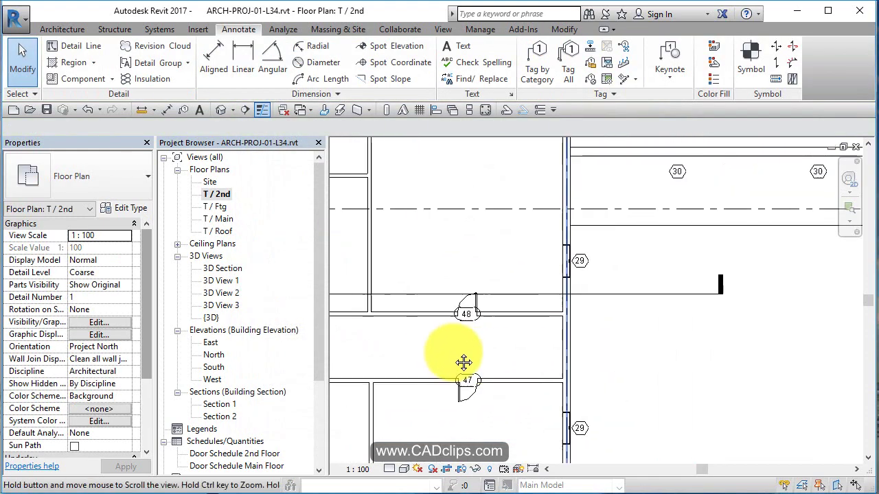
middle_drag(692, 242, 618, 294)
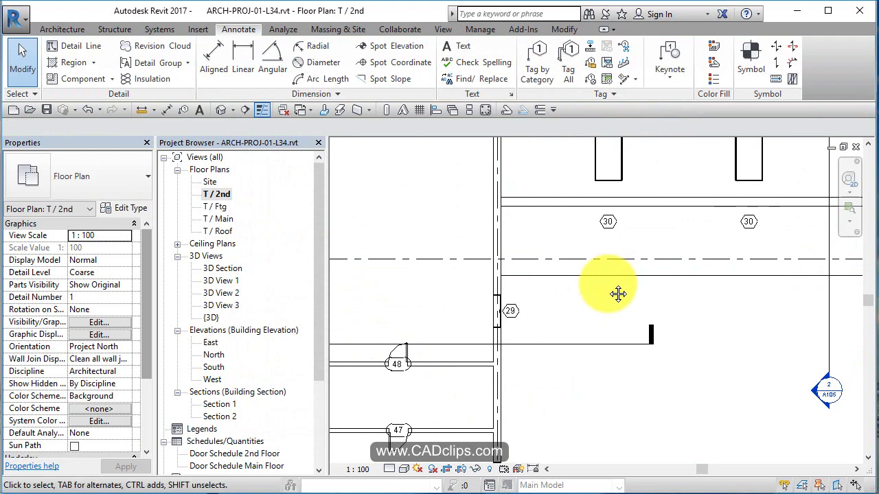
Load Window Tag - Number.rfa from Annotations > Architectural via Insert > Load Family
click(201, 28)
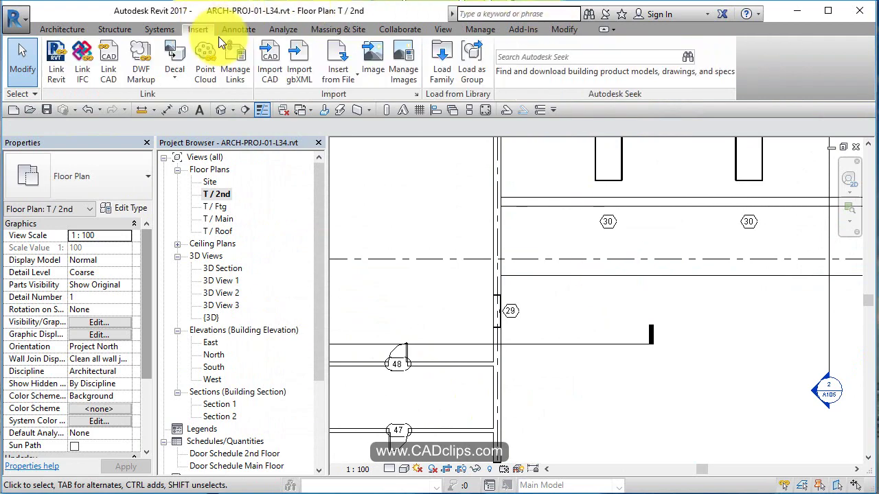
click(446, 68)
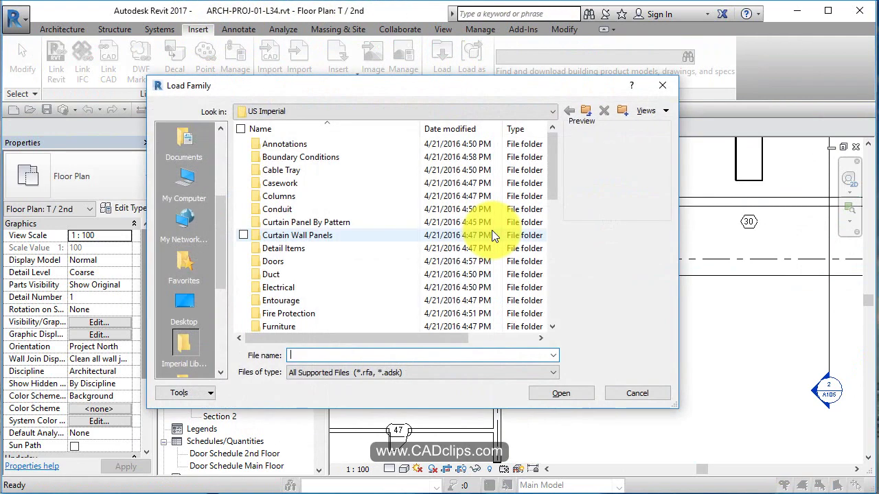
double_click(282, 145)
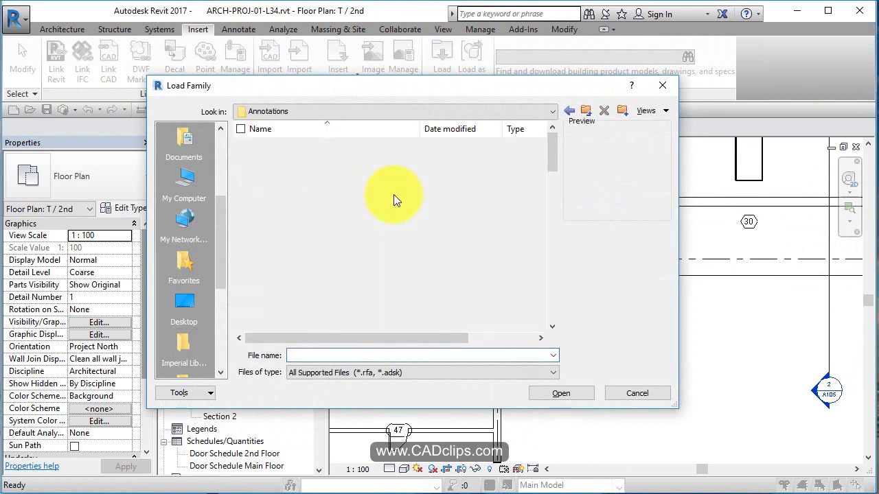
double_click(302, 144)
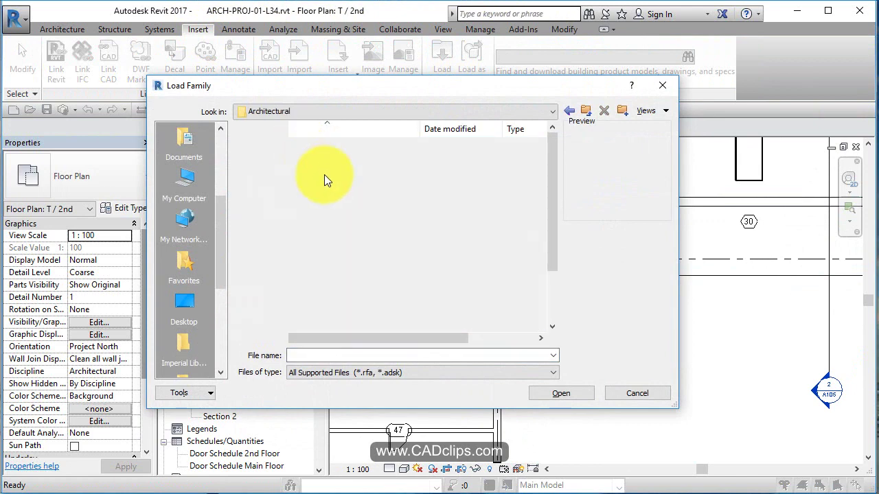
scroll(361, 277, down, 2)
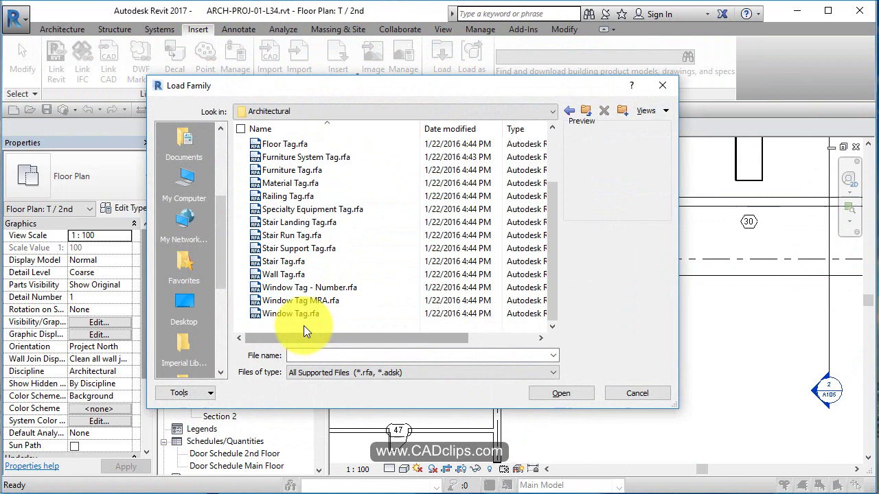
click(310, 291)
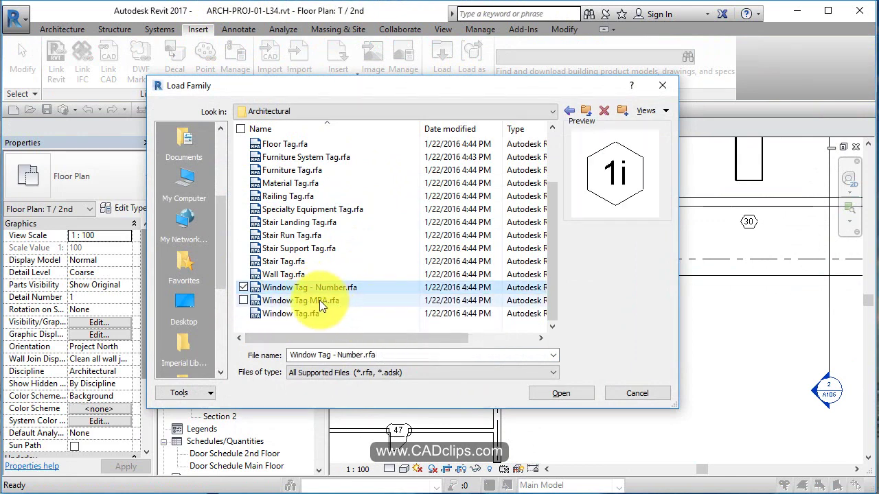
click(300, 318)
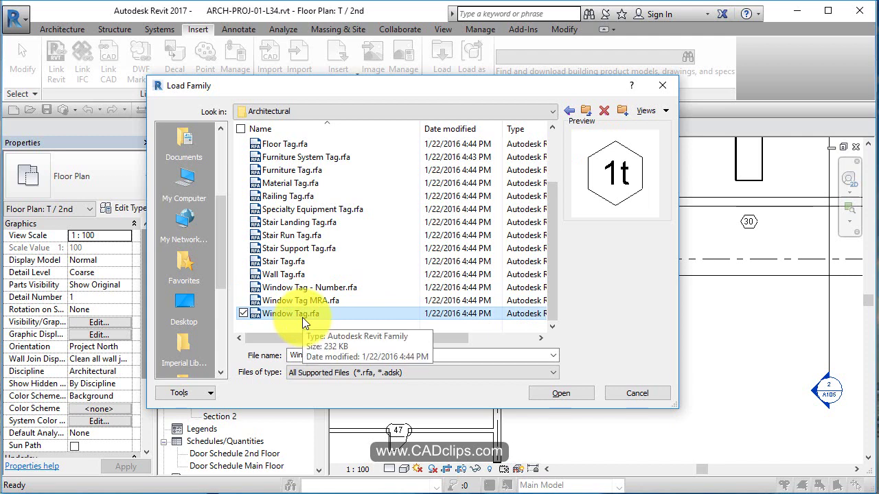
click(315, 286)
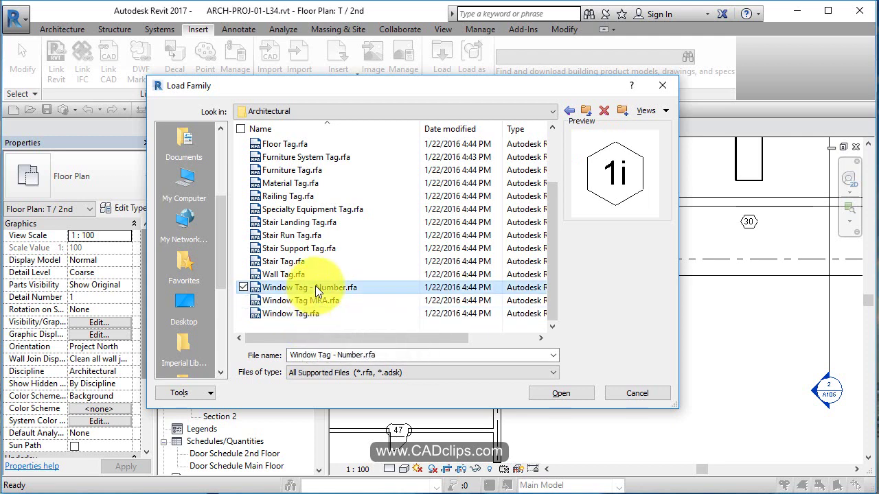
click(572, 386)
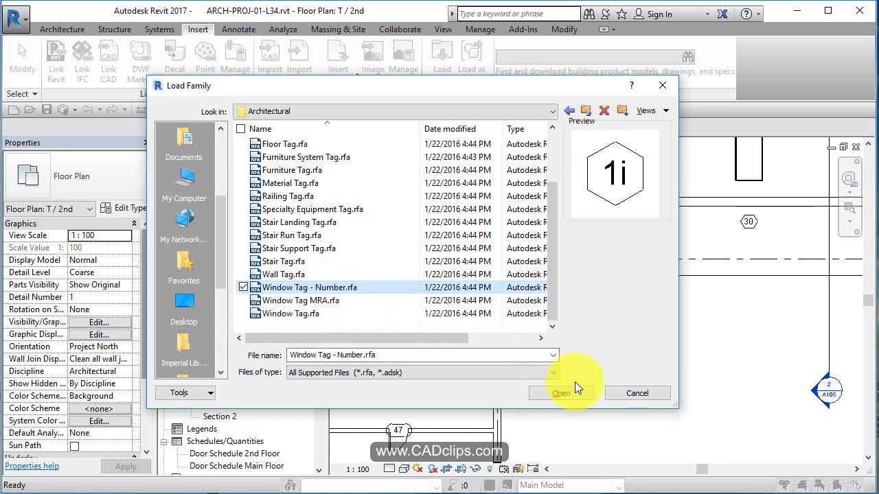
click(571, 392)
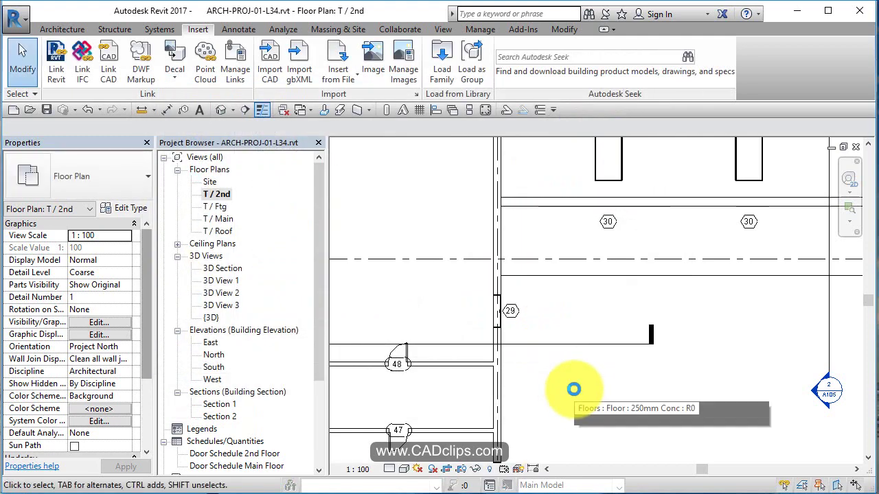
Find Window Tag - Number under Families > Annotation Symbols in the Project Browser, then zoom out the 2nd floor plan
scroll(242, 387, down, 1)
scroll(242, 387, down, 3)
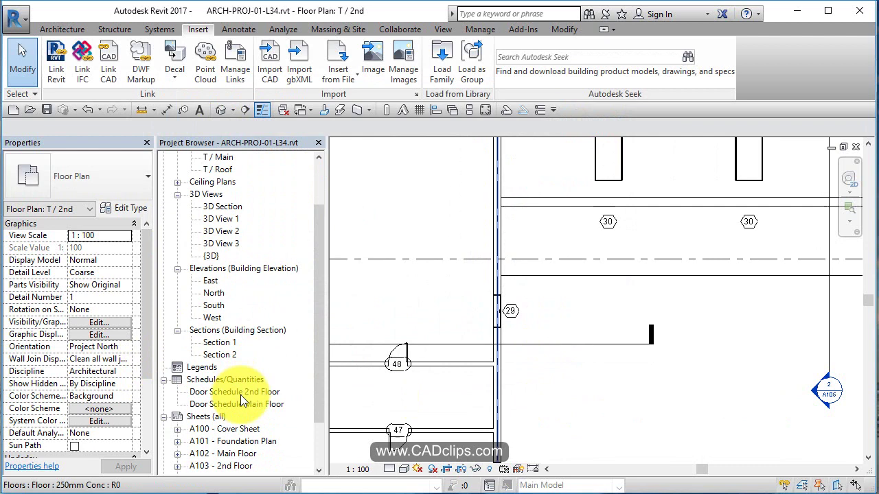
scroll(166, 440, down, 7)
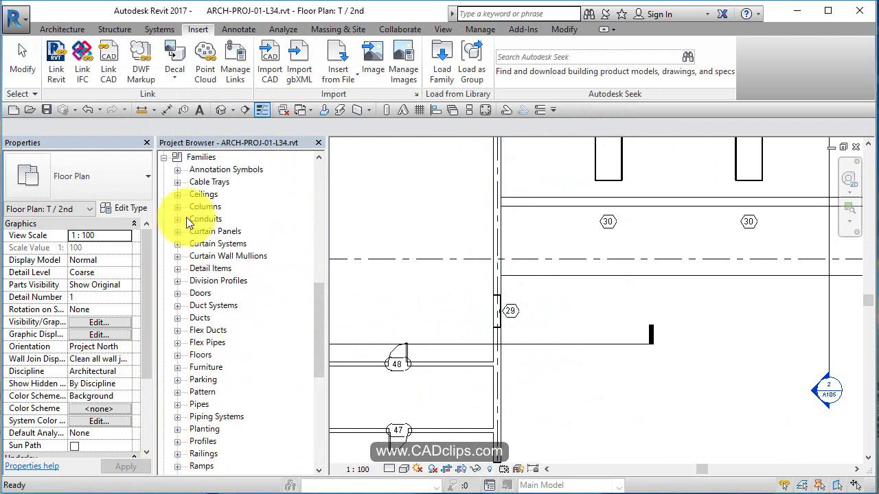
click(178, 171)
scroll(226, 267, down, 8)
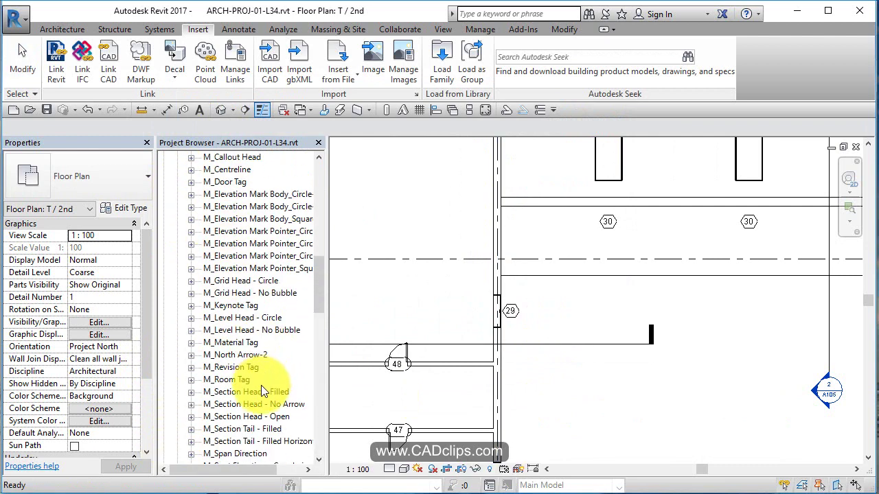
scroll(261, 385, down, 1)
drag(318, 305, 325, 335)
click(283, 294)
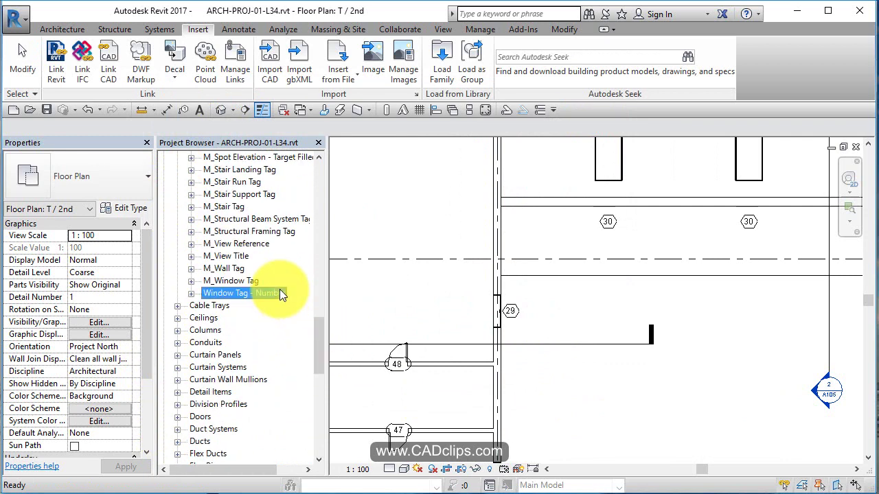
scroll(575, 349, down, 5)
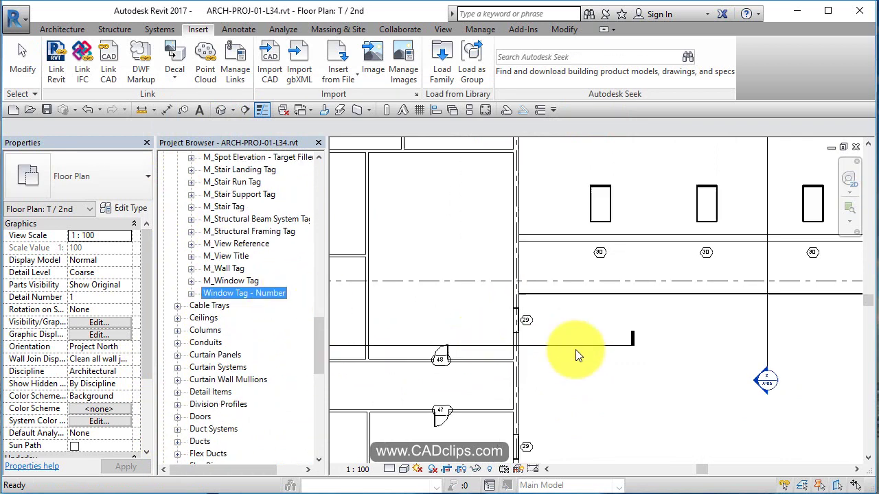
Filter a window-selection of the 2nd floor plan to its 25 Window Tags and switch them to Window Tag - Number
click(402, 243)
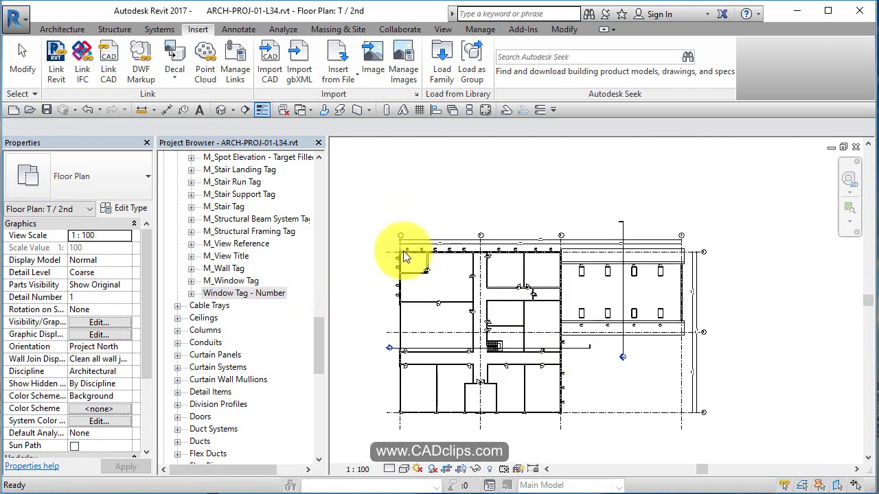
drag(373, 201, 722, 433)
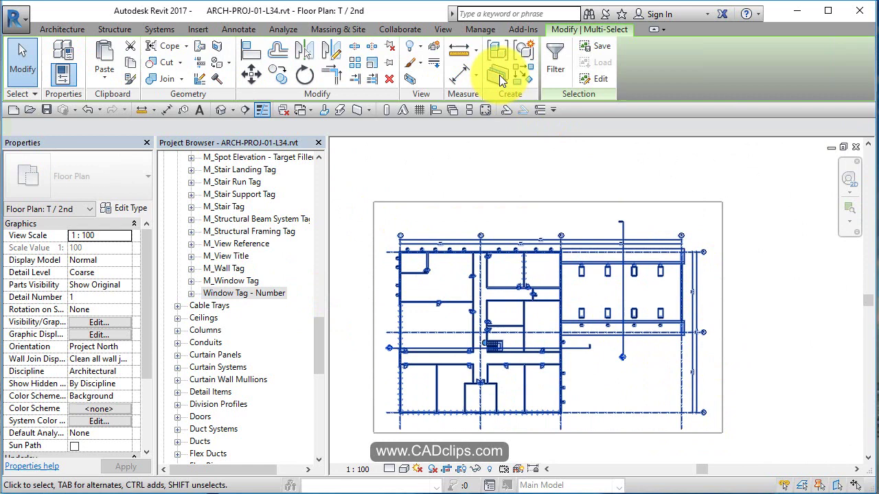
click(553, 71)
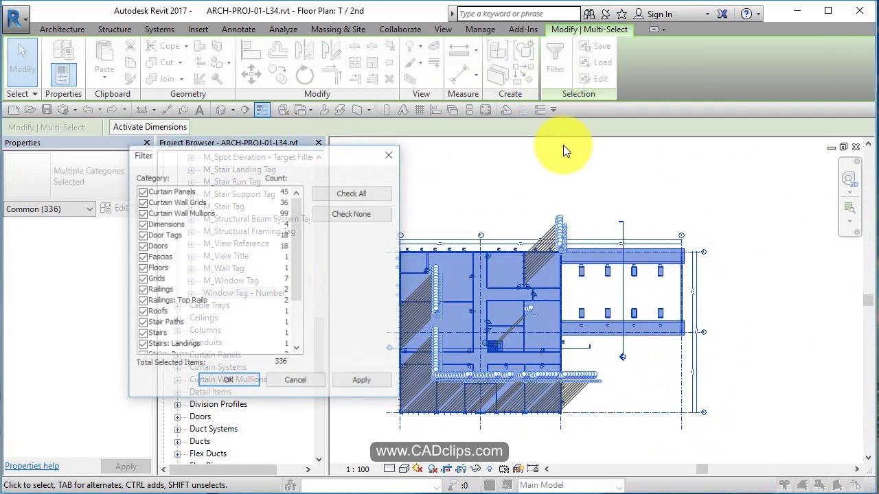
click(338, 214)
scroll(226, 341, down, 2)
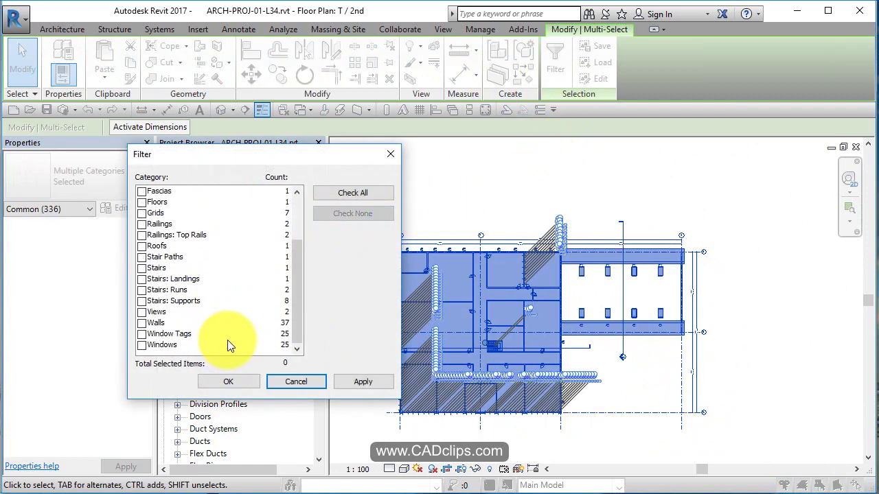
click(142, 333)
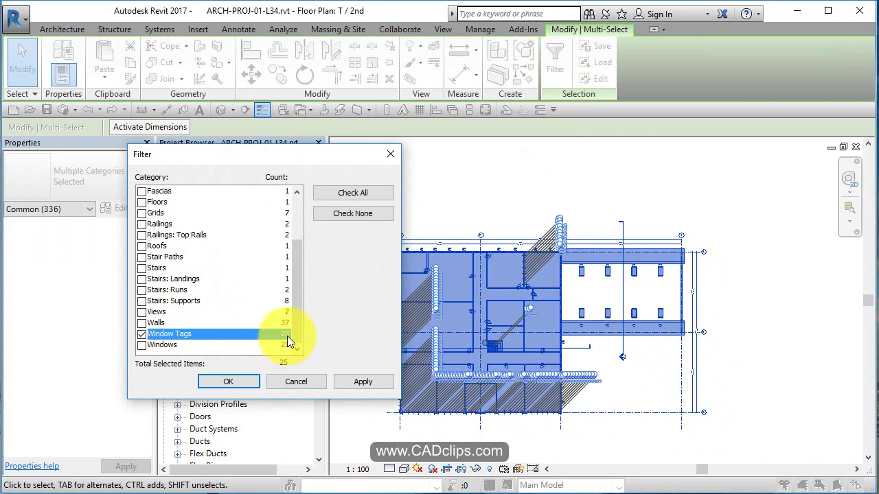
click(247, 384)
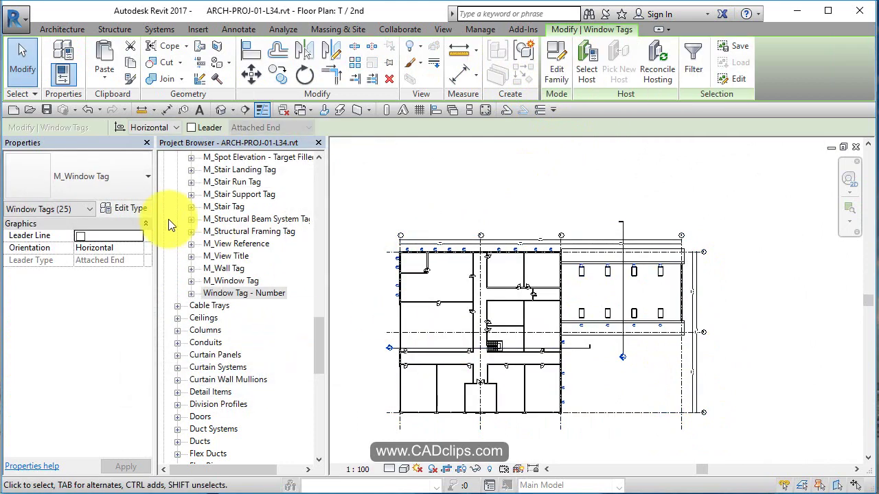
click(115, 186)
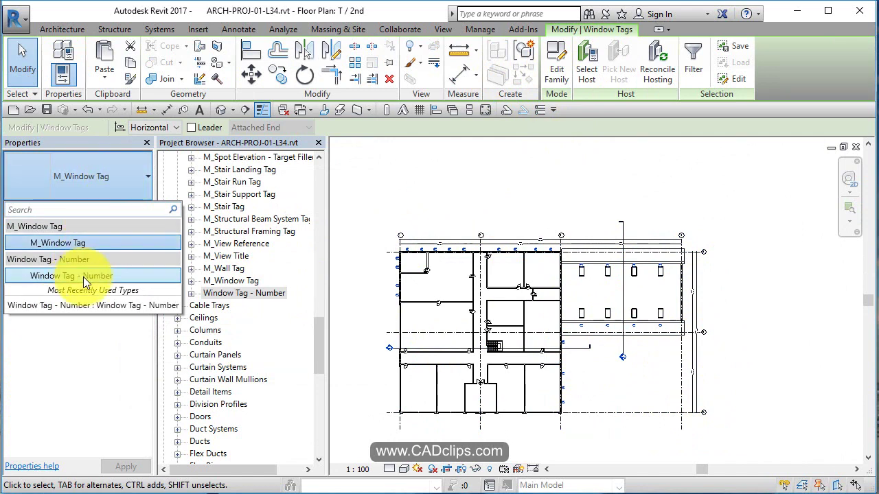
click(83, 274)
click(722, 259)
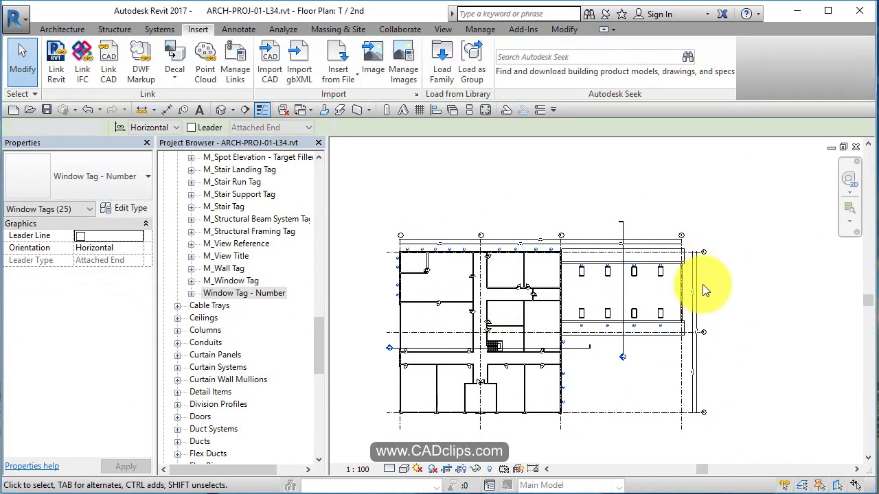
Select one row of window tags and nudge them up to centre them in their windows
scroll(644, 339, up, 5)
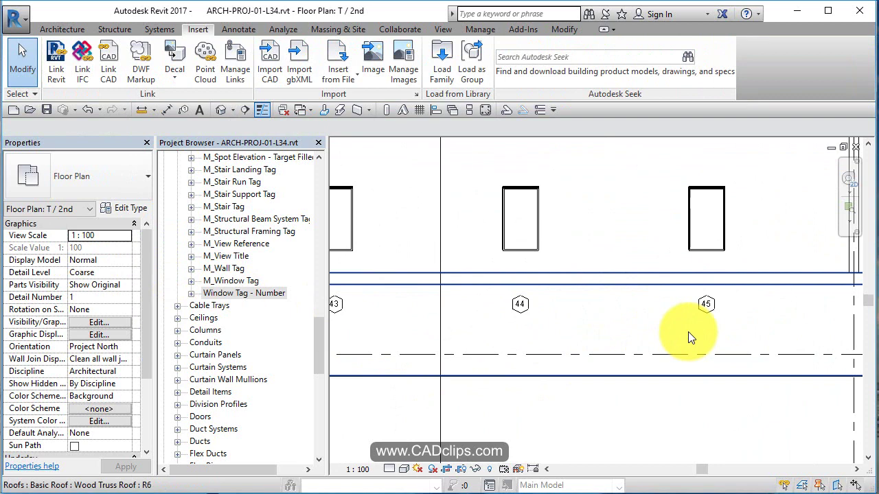
scroll(688, 332, down, 2)
click(698, 316)
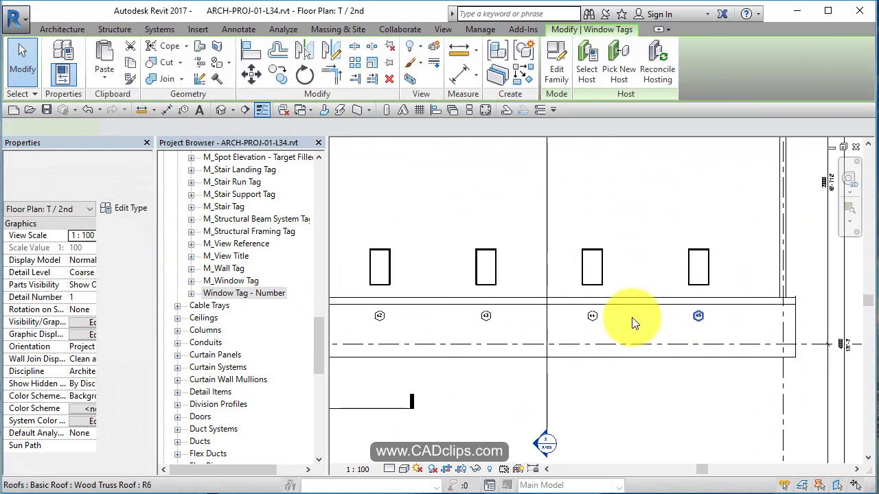
ctrl+click(485, 316)
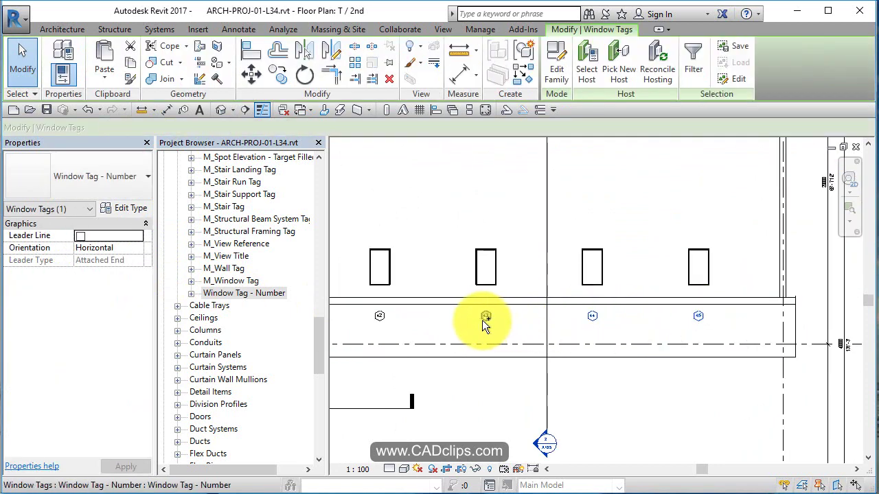
ctrl+click(372, 319)
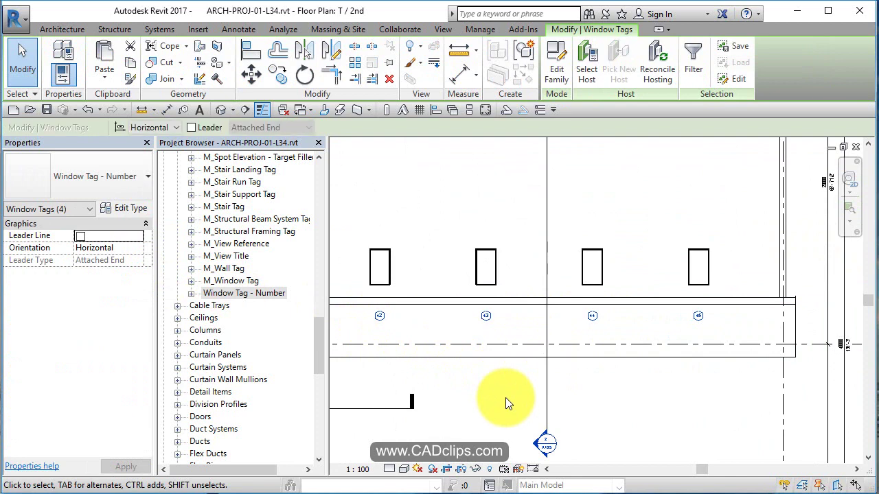
key(shift+Up)
key(shift+Up)
key(Up)
key(Up)
key(Up)
key(Up)
key(Up)
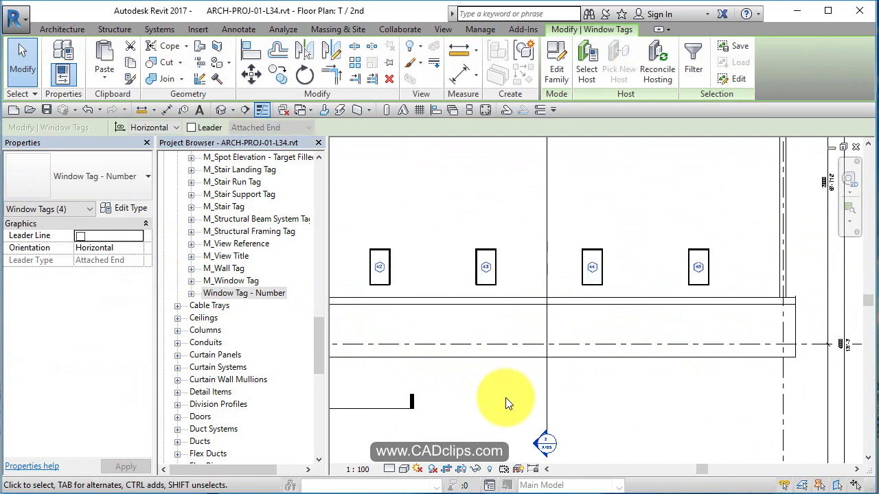
Select the next row of window tags, nudge them down into their windows, and deselect
scroll(526, 327, down, 2)
scroll(583, 355, up, 2)
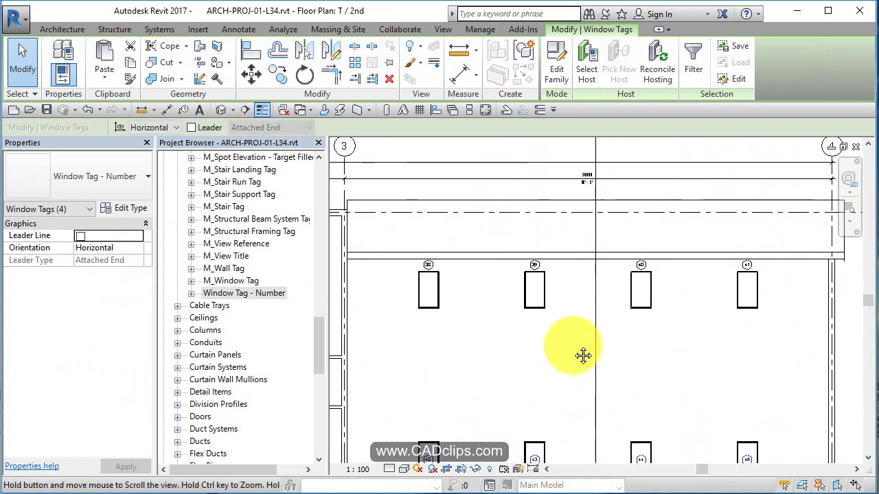
drag(398, 188, 778, 296)
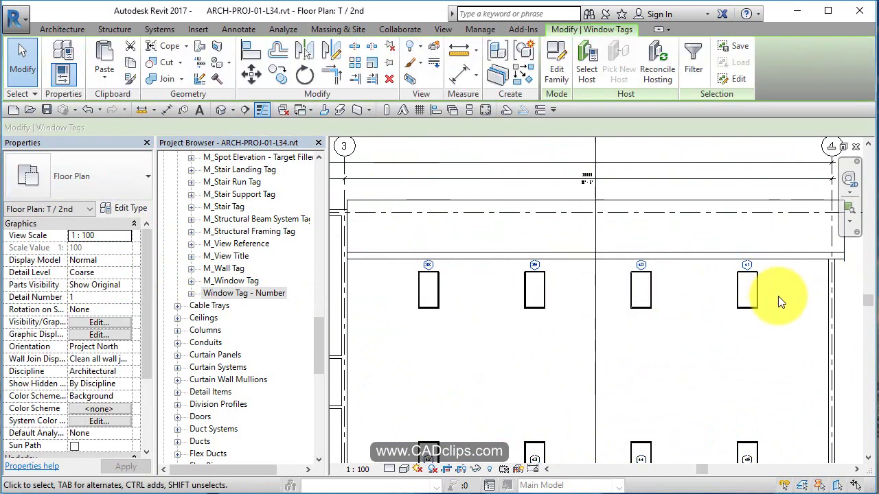
key(Down)
key(Down)
key(Down)
key(Down)
key(Down)
key(Down)
key(Down)
key(Down)
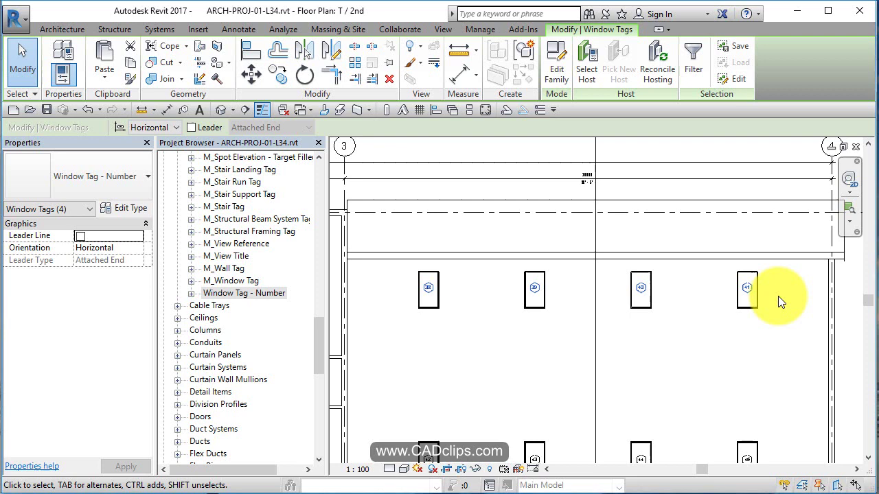
key(Escape)
scroll(747, 288, down, 1)
scroll(717, 302, down, 2)
scroll(405, 247, up, 3)
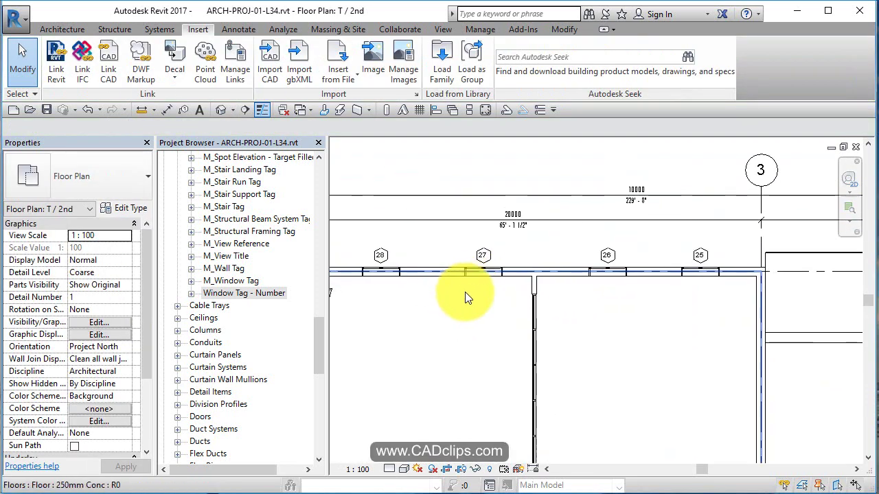
scroll(440, 315, down, 2)
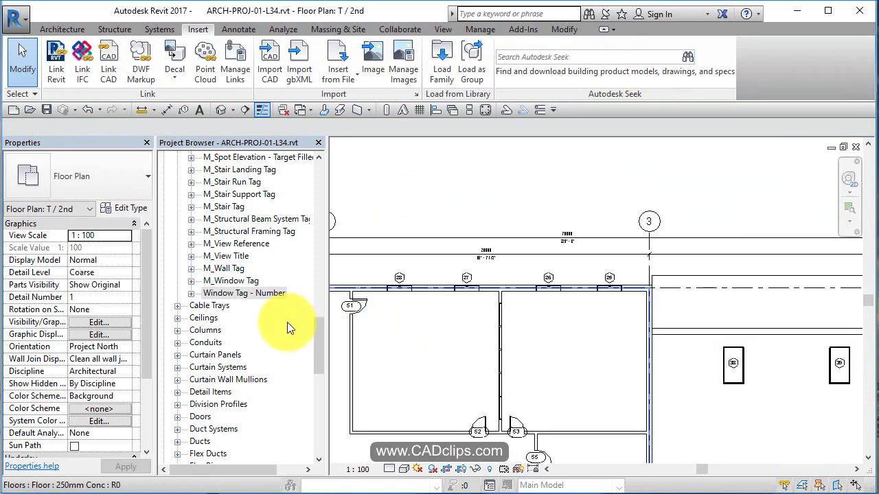
middle_drag(478, 315, 623, 271)
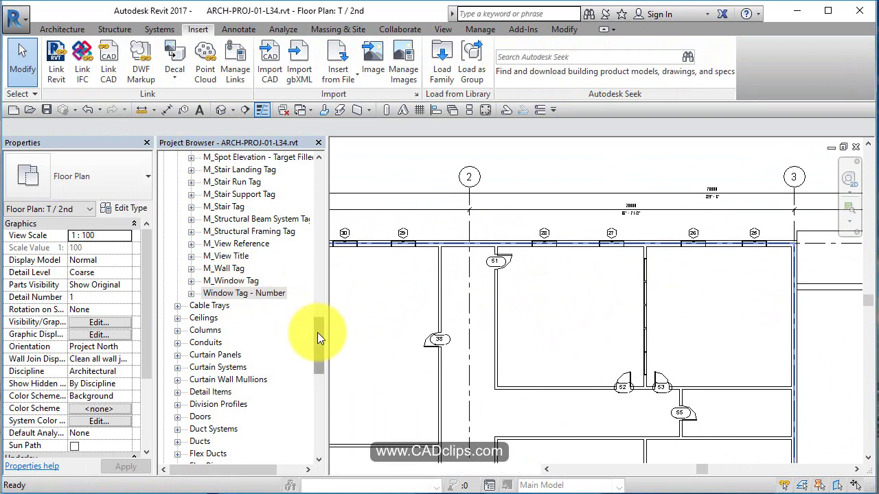
drag(317, 332, 330, 223)
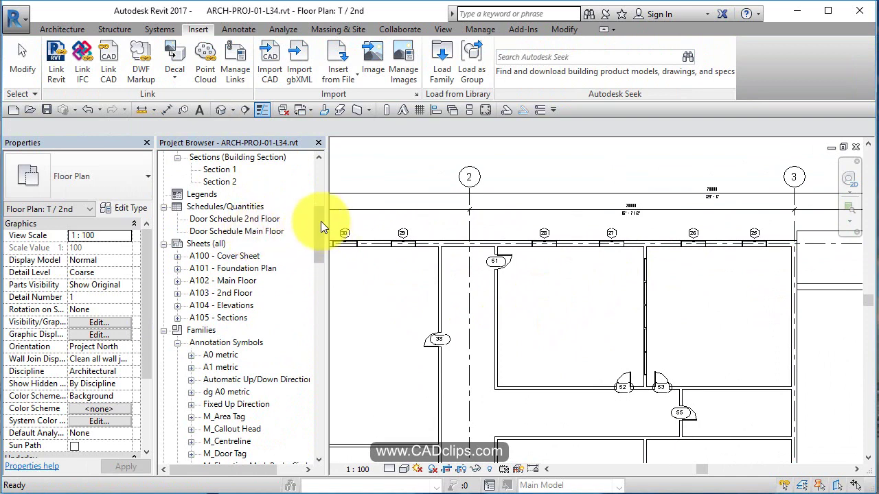
drag(320, 221, 322, 216)
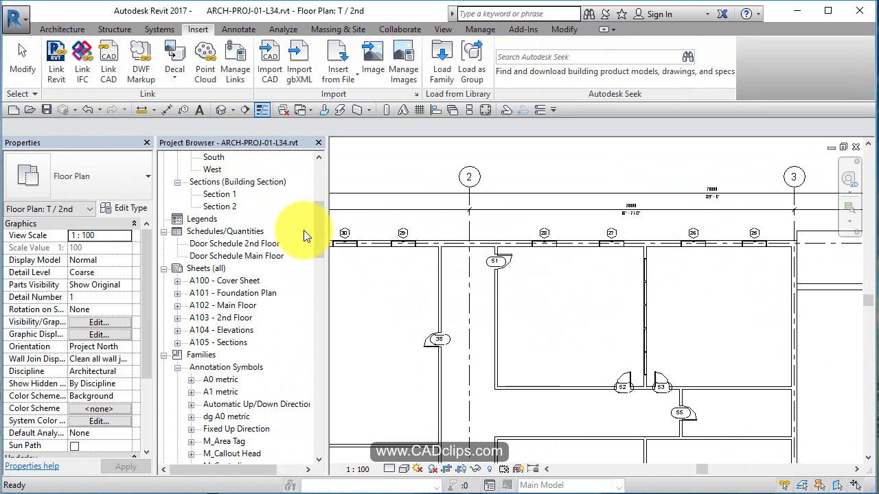
Create a new schedule for the Windows category, keeping the default name Window Schedule
click(443, 31)
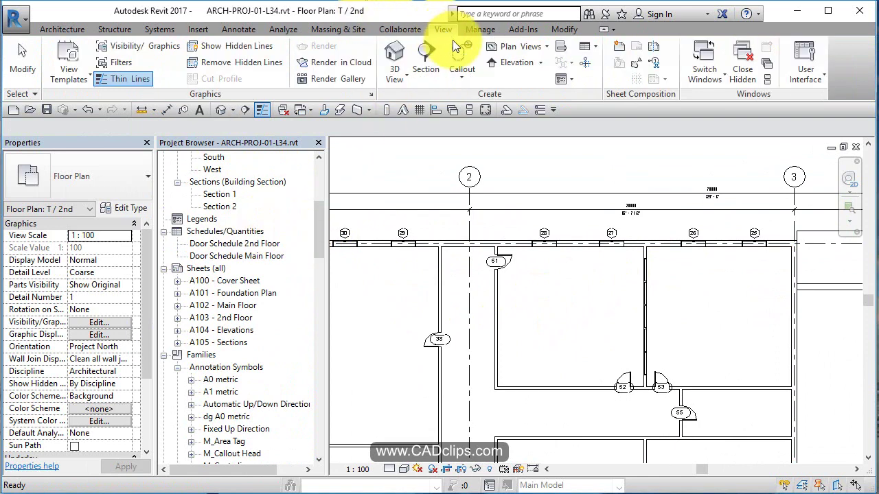
click(595, 48)
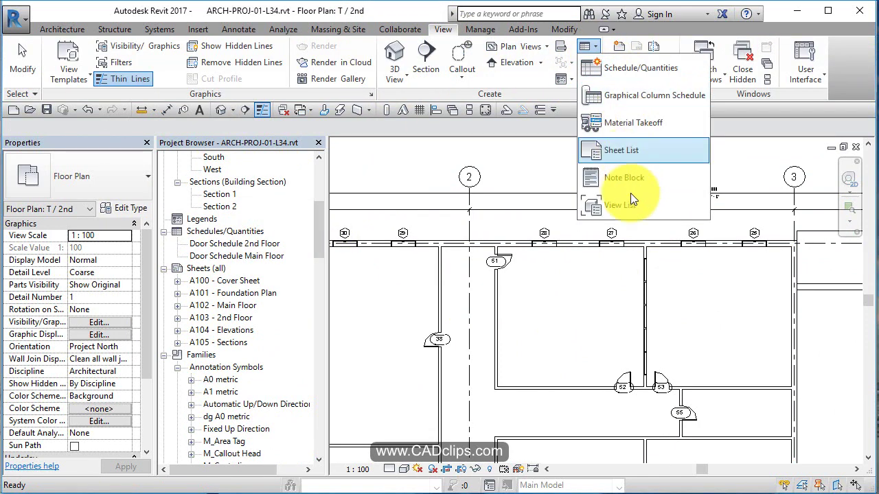
click(638, 68)
click(332, 245)
scroll(331, 245, down, 3)
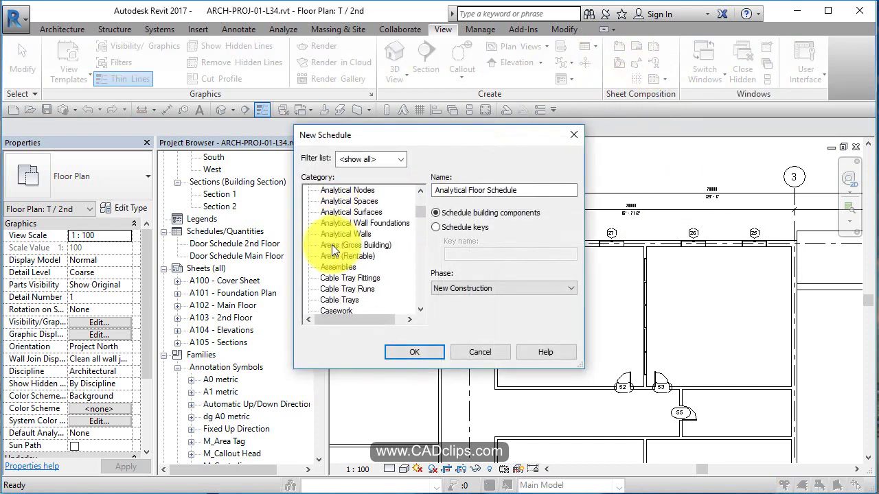
drag(420, 210, 424, 313)
click(344, 300)
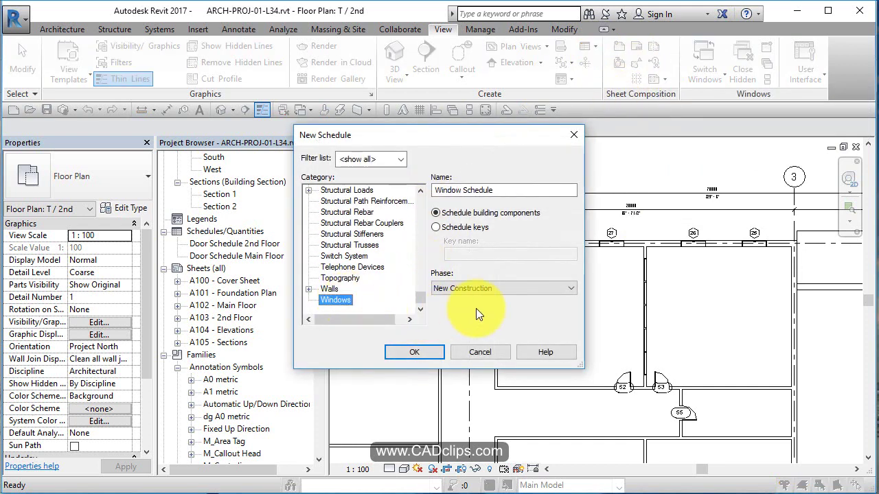
click(427, 350)
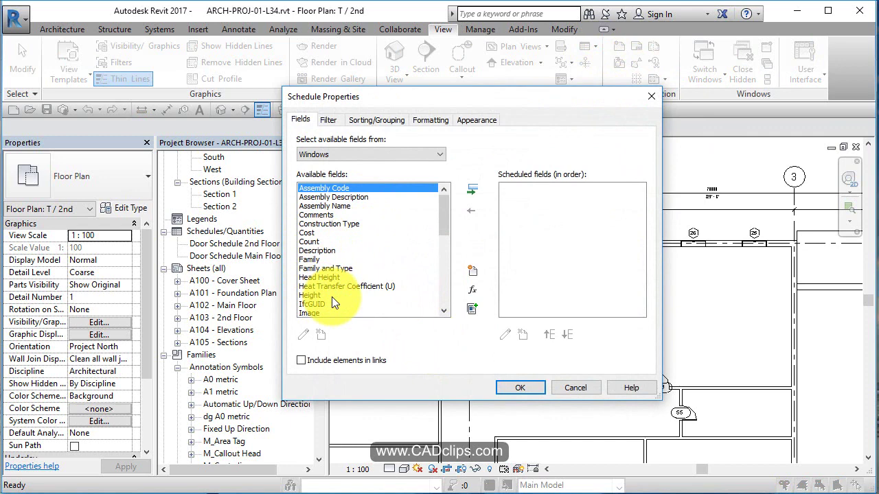
Add the Level, Mark, Family and Type, Width and Height fields to the schedule
scroll(332, 297, down, 3)
double_click(311, 251)
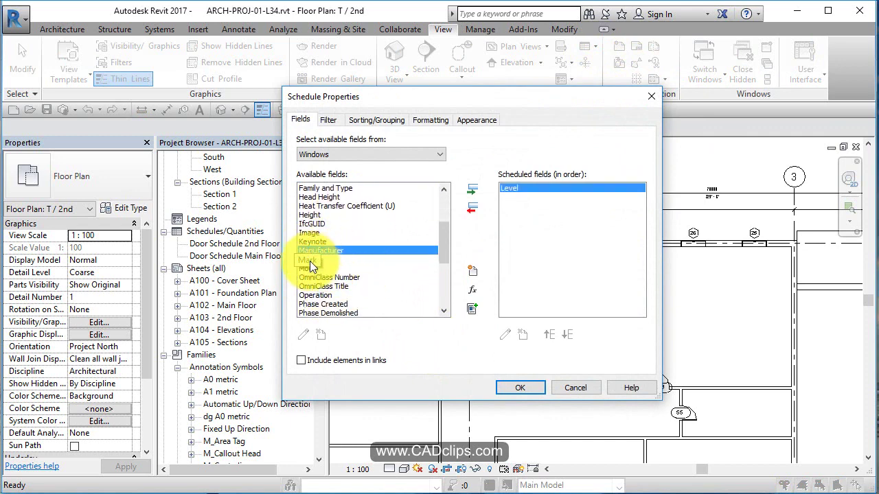
double_click(307, 260)
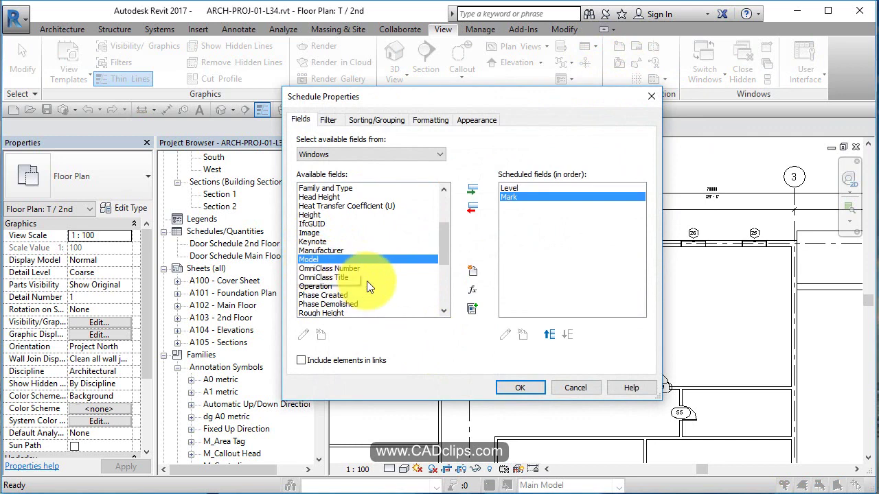
scroll(392, 286, down, 3)
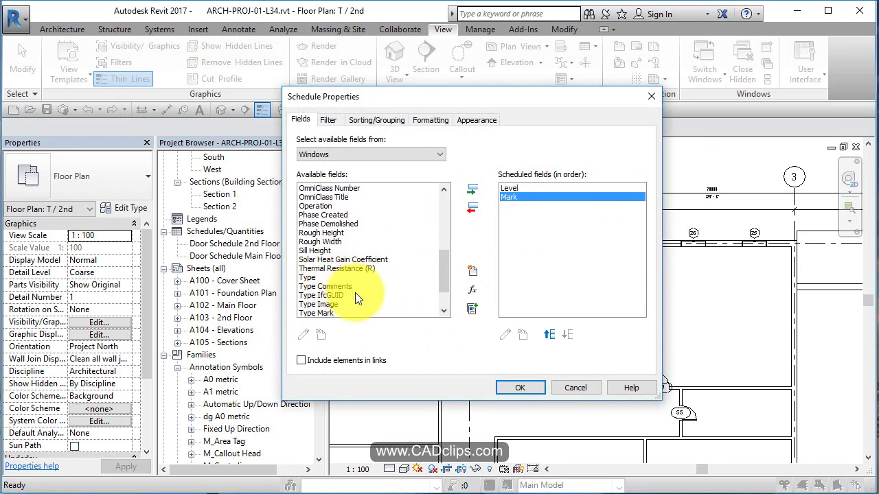
scroll(355, 292, down, 1)
scroll(355, 288, up, 4)
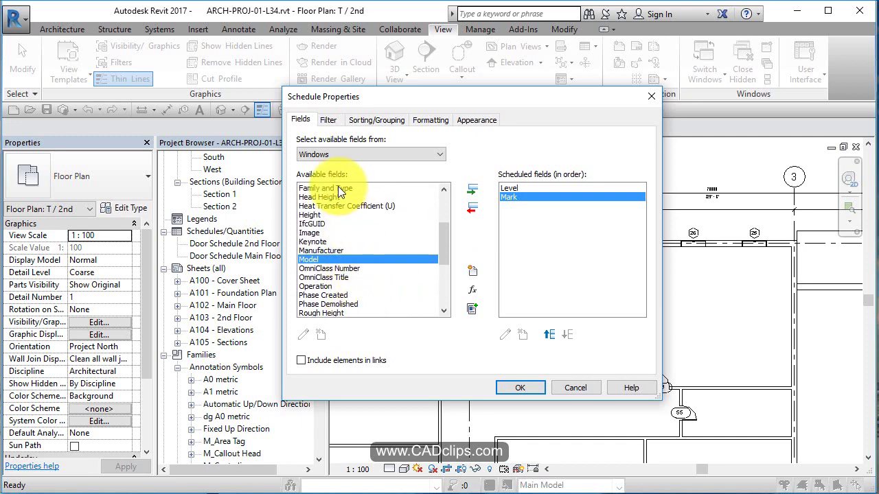
scroll(337, 192, up, 1)
double_click(346, 214)
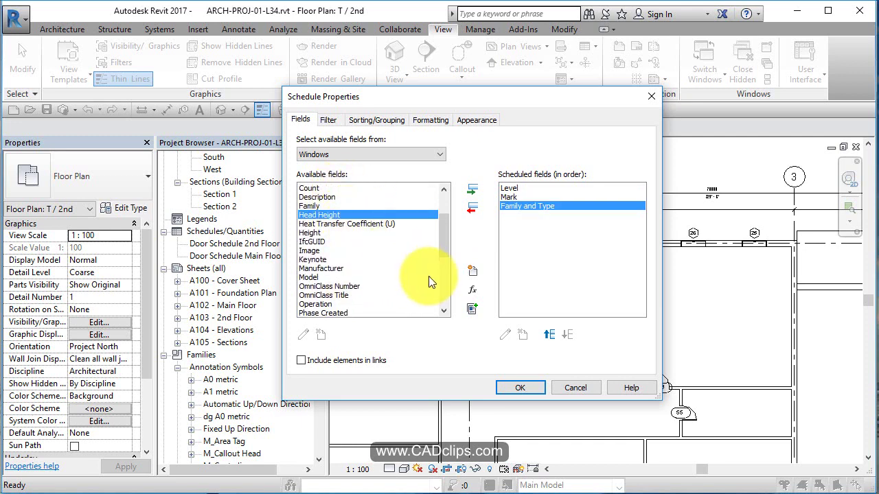
scroll(390, 266, down, 5)
double_click(308, 304)
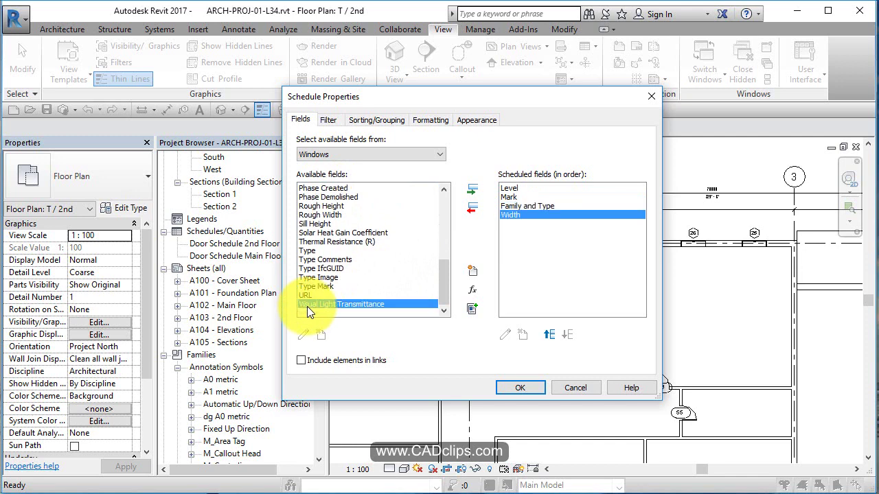
scroll(341, 243, up, 2)
scroll(340, 237, up, 2)
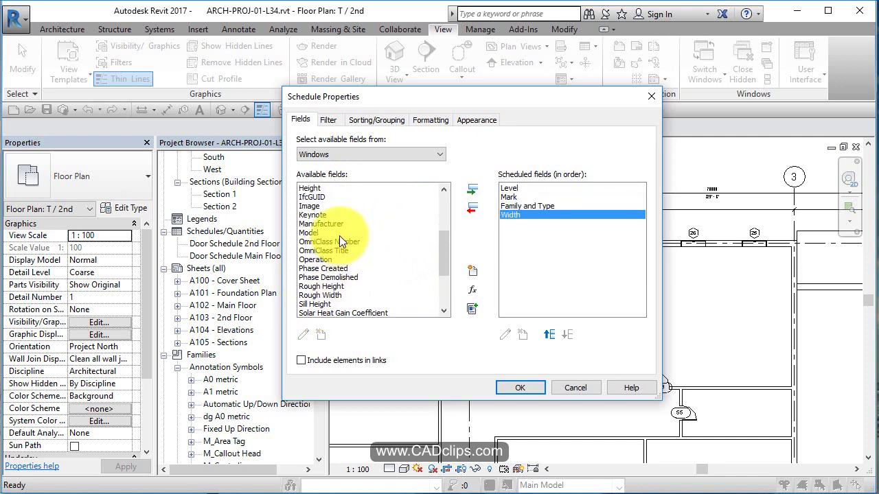
click(324, 189)
double_click(324, 189)
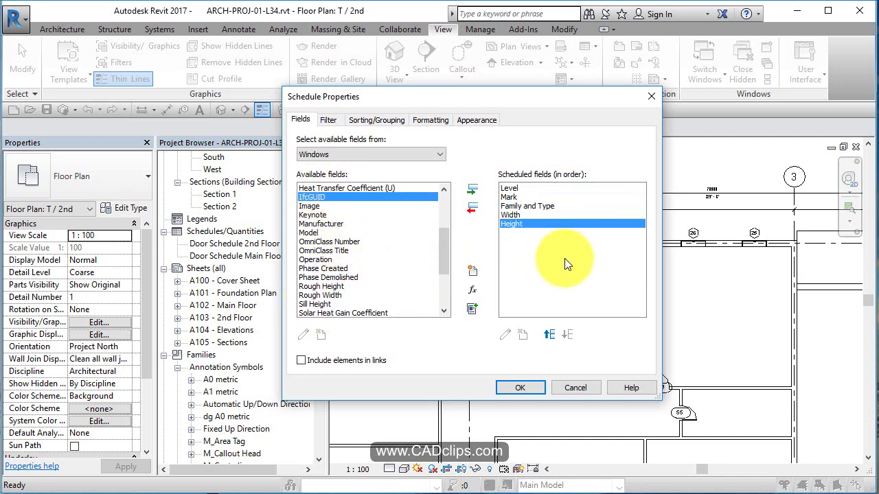
Reorder the fields so Mark is the first column and Family and Type the last, then accept
click(522, 197)
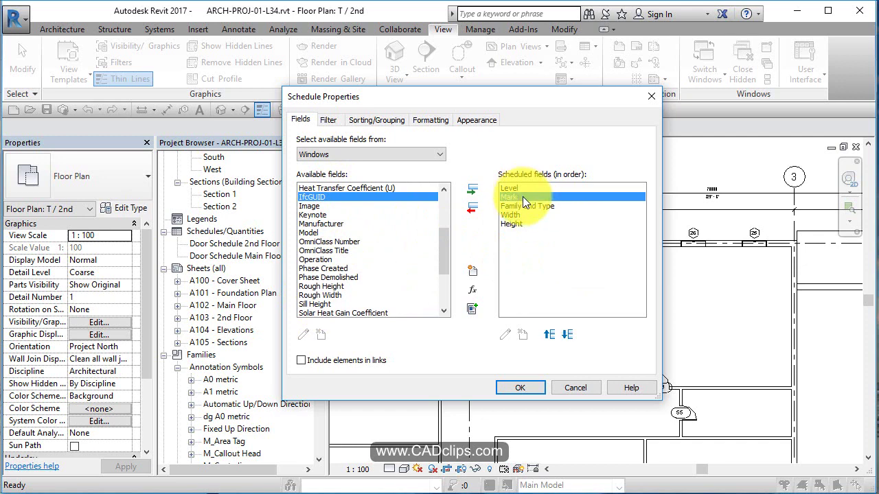
click(550, 332)
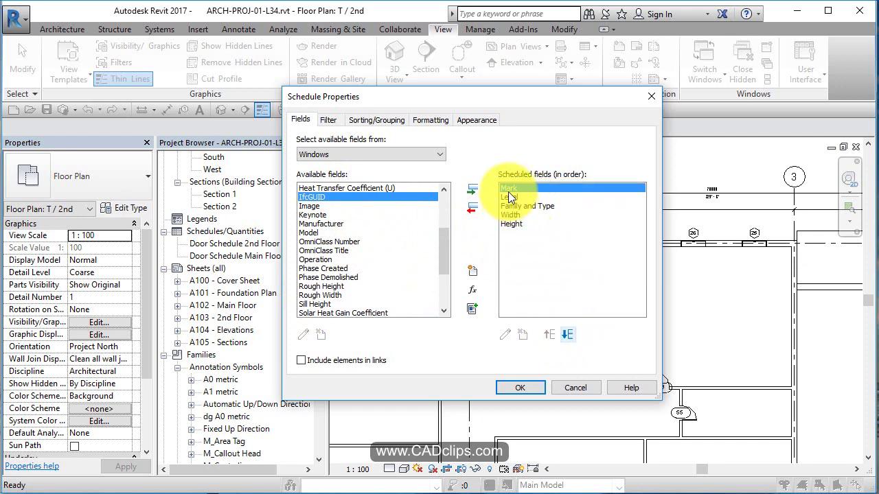
click(522, 206)
click(566, 334)
click(566, 333)
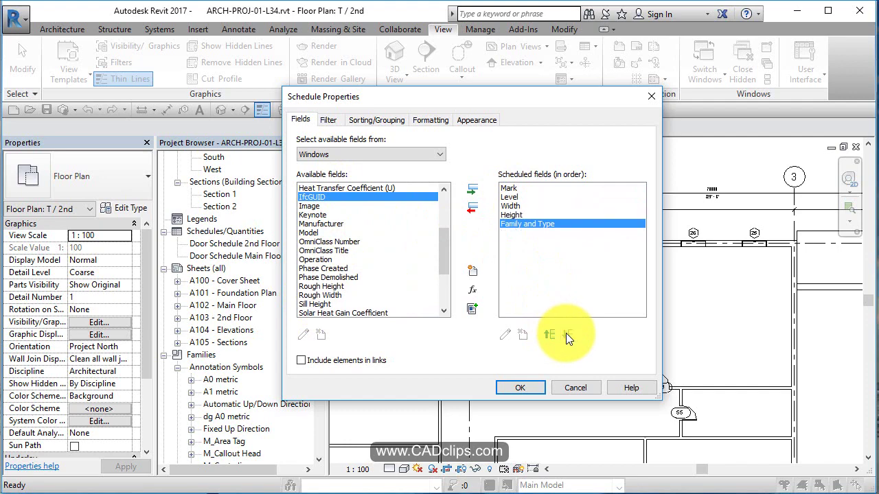
click(525, 386)
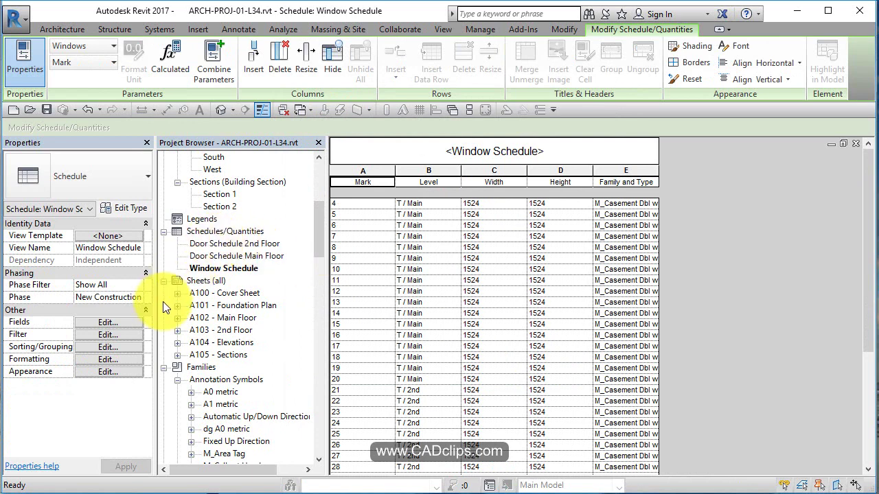
Change the Marks of the last three M_Skylight: 4' X 8' rows from 43–45 to 3, 2 and 1
click(248, 269)
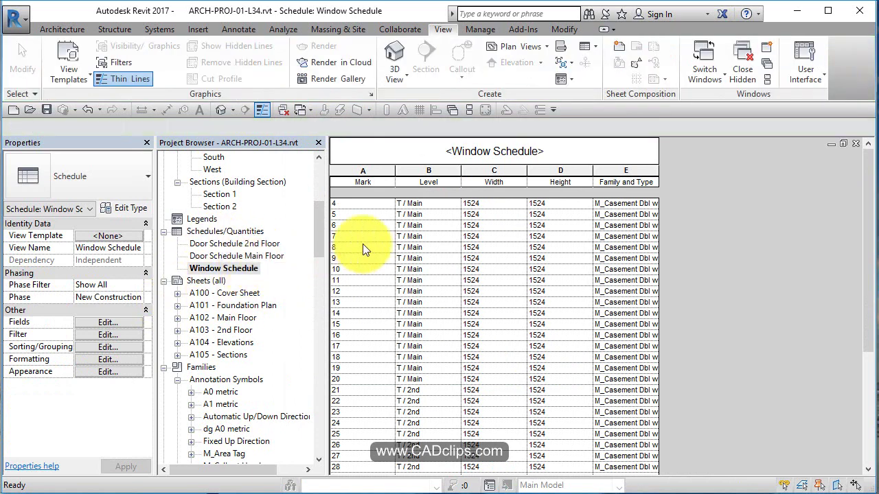
click(361, 206)
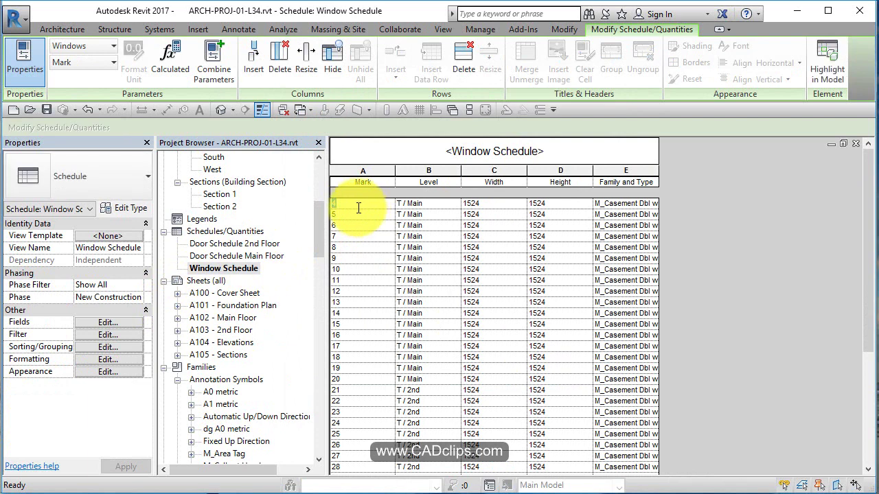
drag(356, 210, 349, 280)
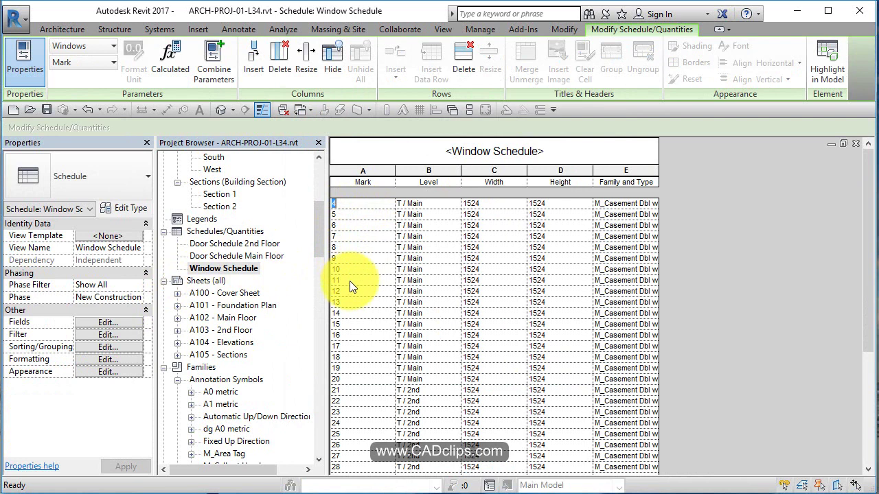
scroll(357, 317, down, 5)
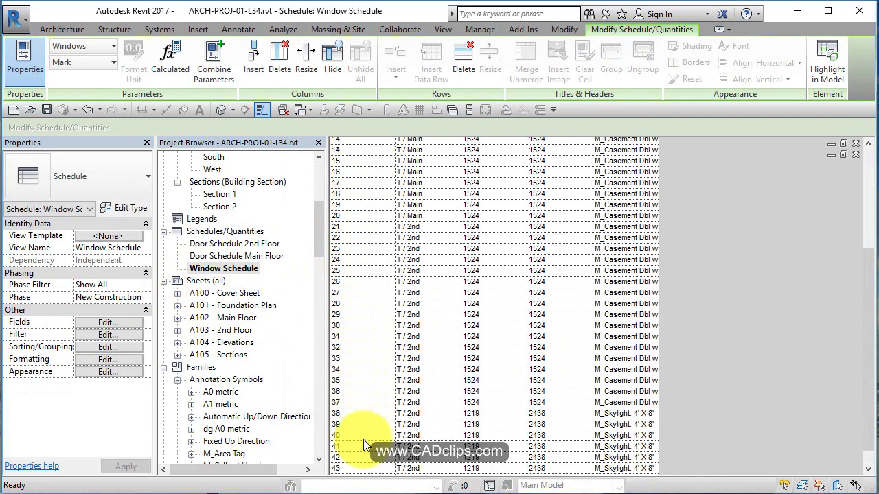
scroll(363, 440, up, 5)
scroll(363, 439, down, 5)
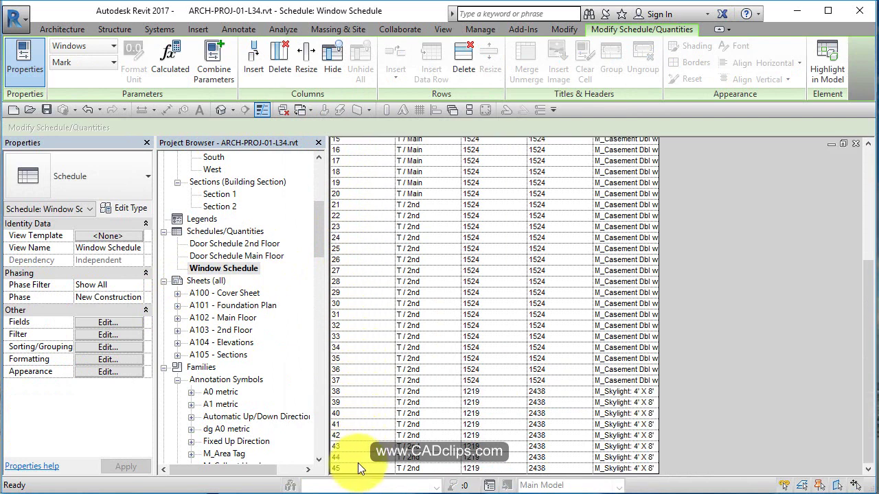
click(356, 468)
text(1)
click(359, 458)
click(353, 448)
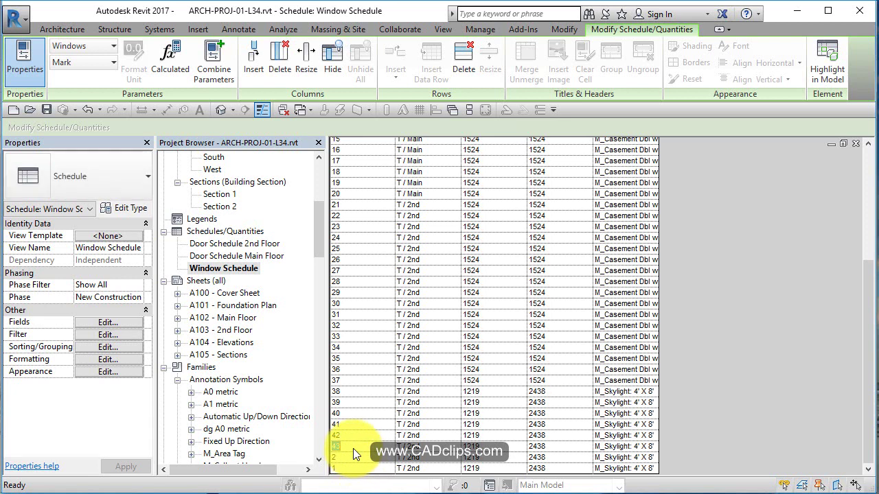
text(3)
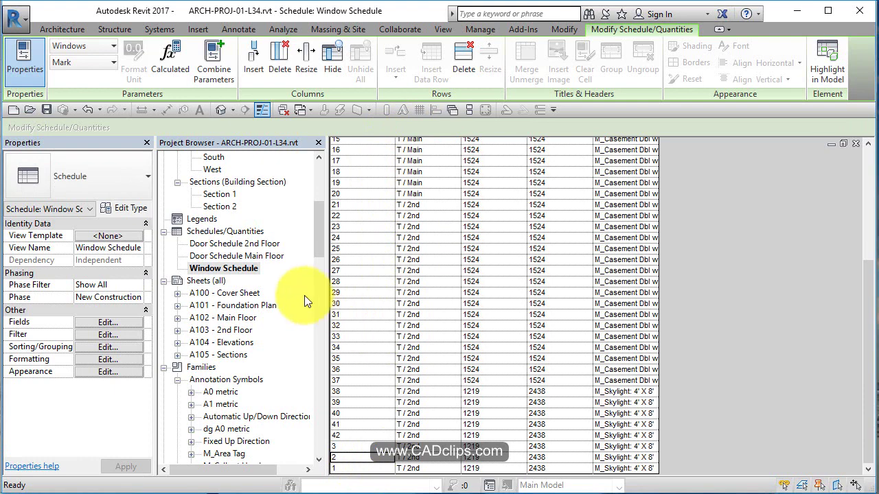
Sort the schedule by Mark and filter it to Level equals T / Main, leaving Marks 4–20
click(110, 348)
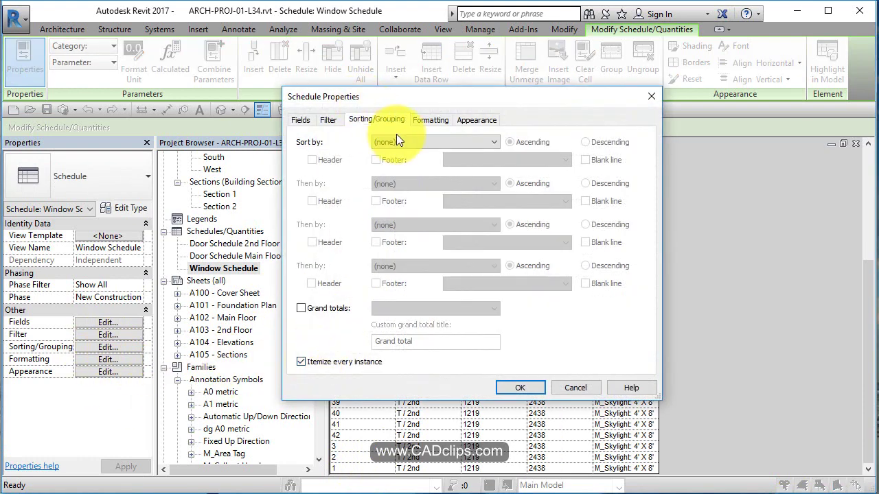
click(398, 141)
click(395, 161)
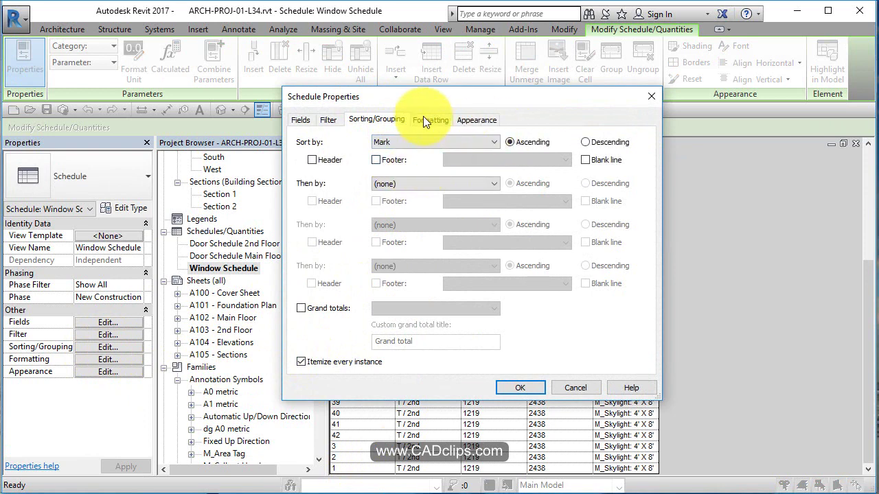
click(331, 118)
click(407, 142)
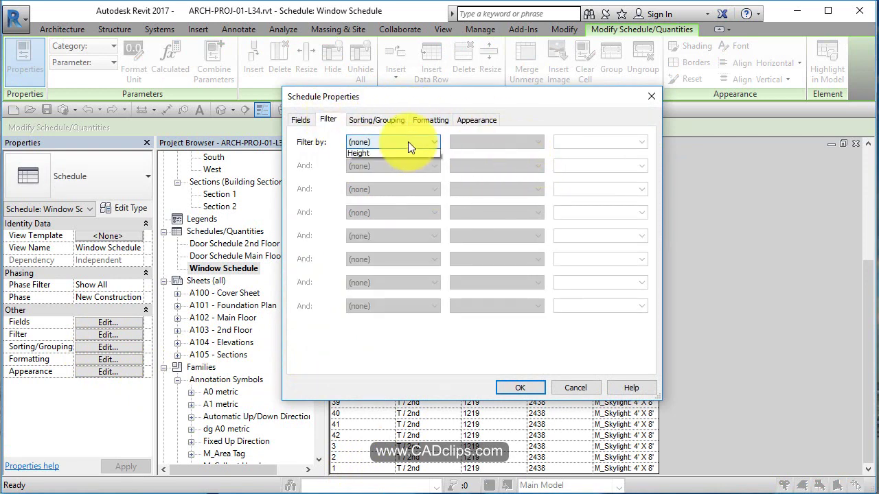
click(366, 171)
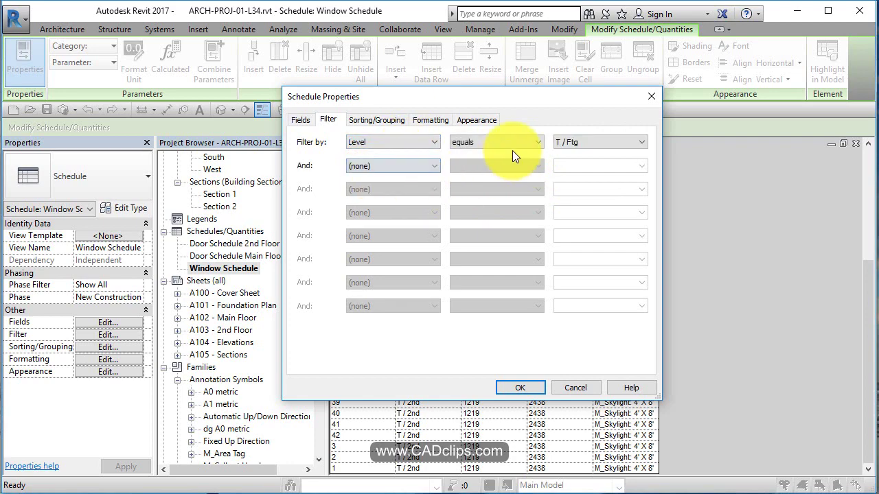
click(602, 142)
click(594, 162)
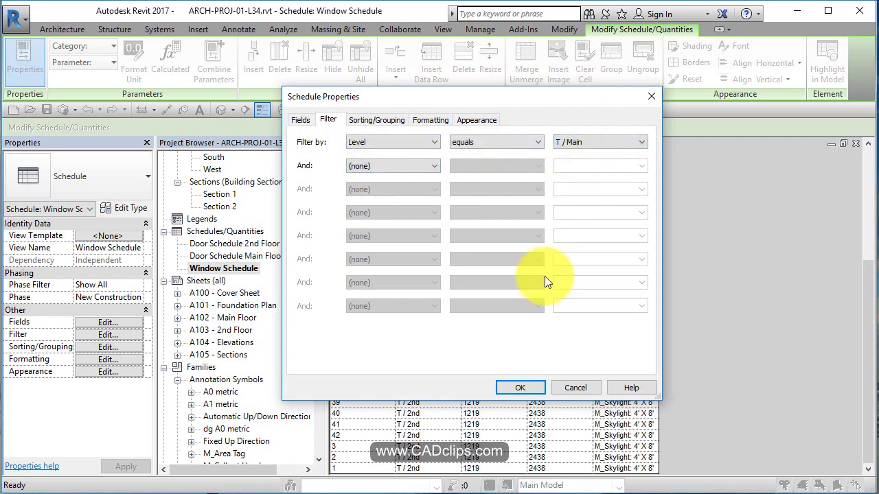
click(520, 387)
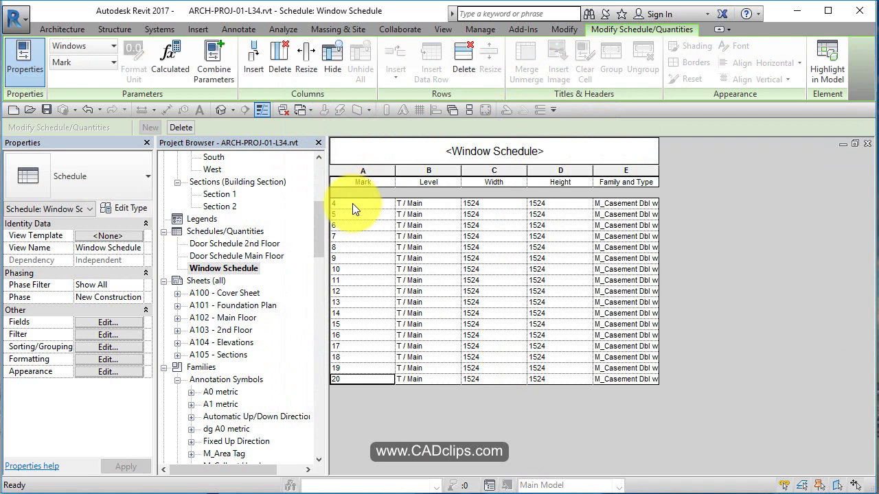
Rename the Window Schedule view to 'Window Schedule Main Floor'
right_click(234, 270)
click(275, 441)
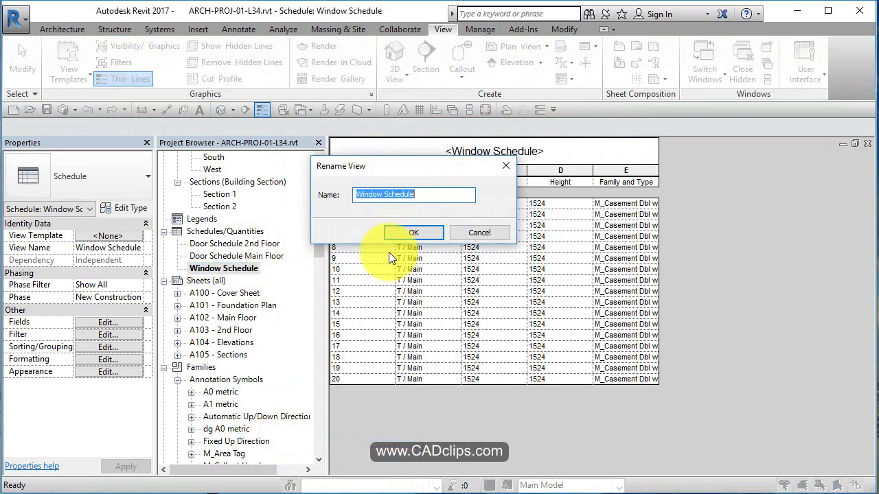
click(435, 195)
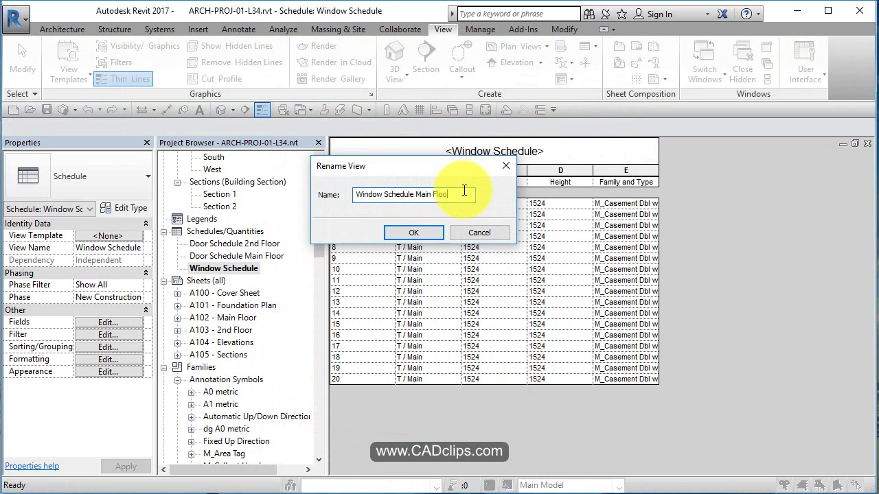
click(412, 233)
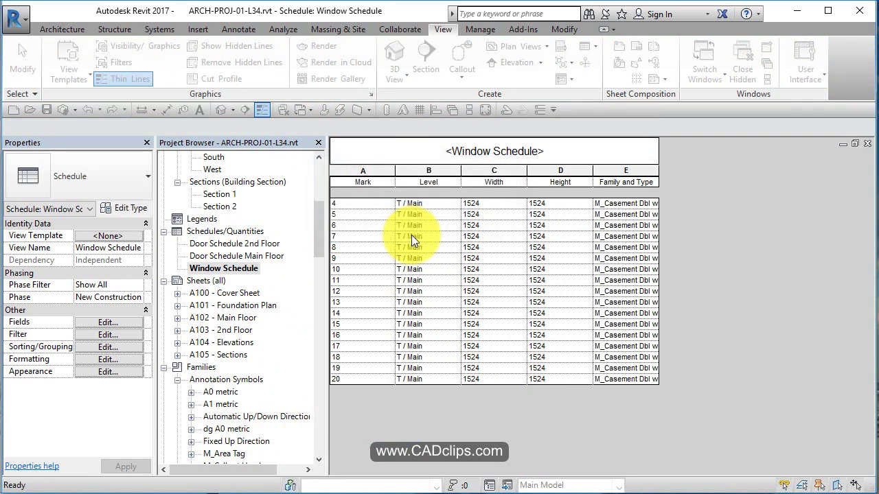
Duplicate the Window Schedule Main Floor view
right_click(199, 267)
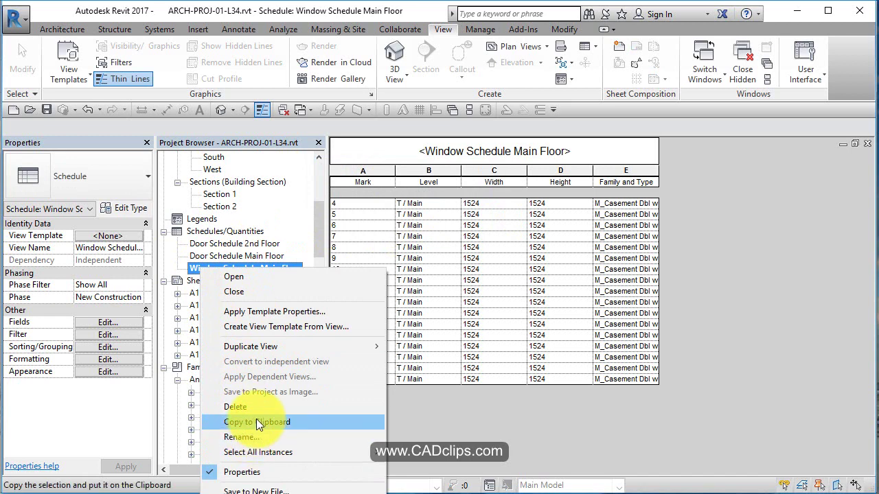
mouse_move(265, 346)
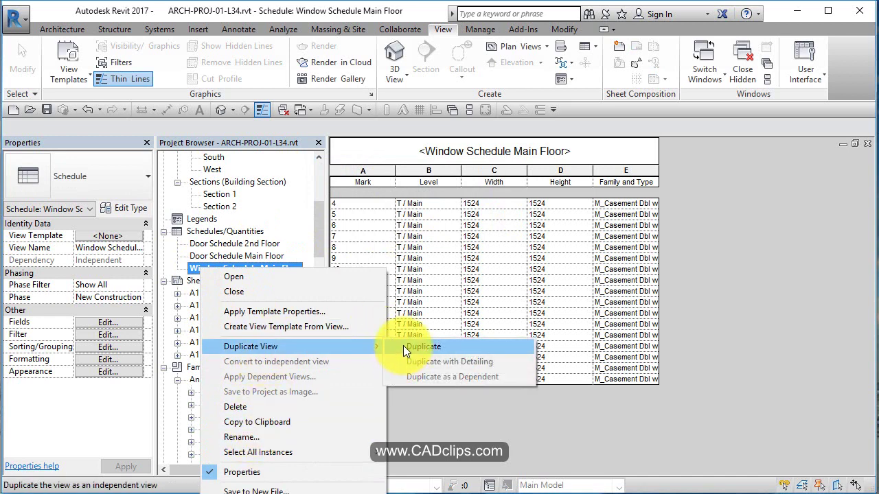
click(403, 346)
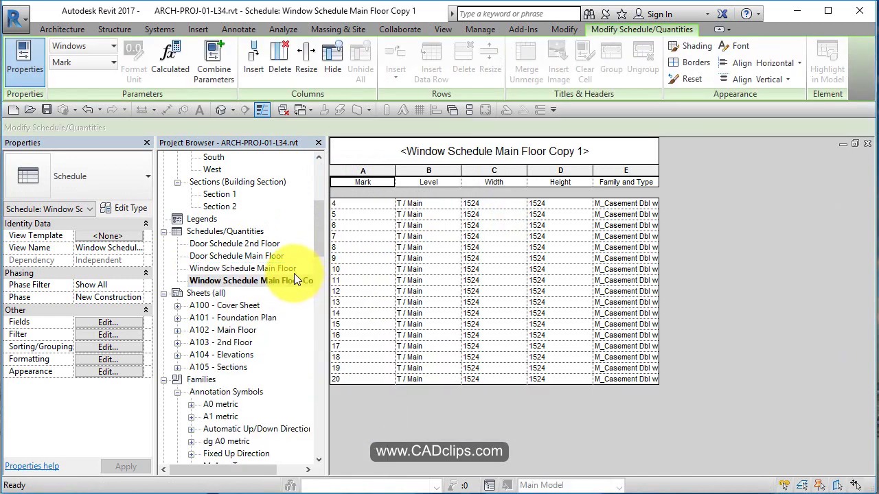
Rename the duplicated schedule to 'Window Schedule 2nd Floor'
right_click(302, 280)
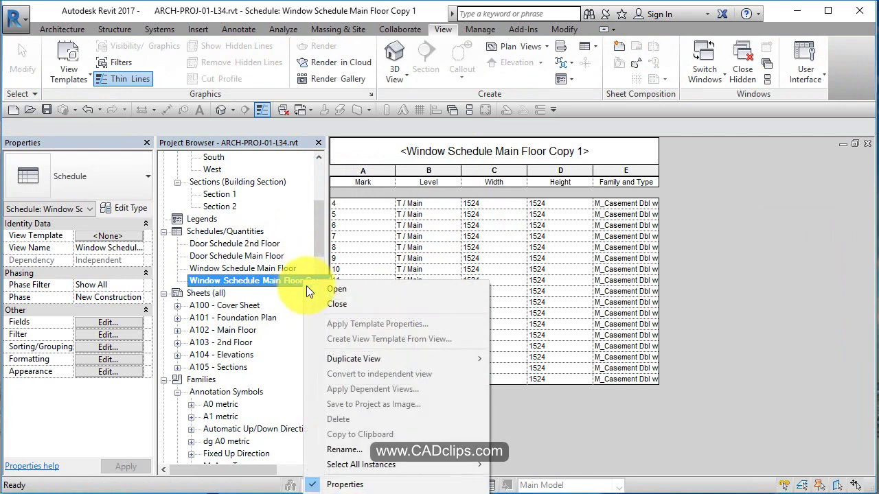
click(345, 449)
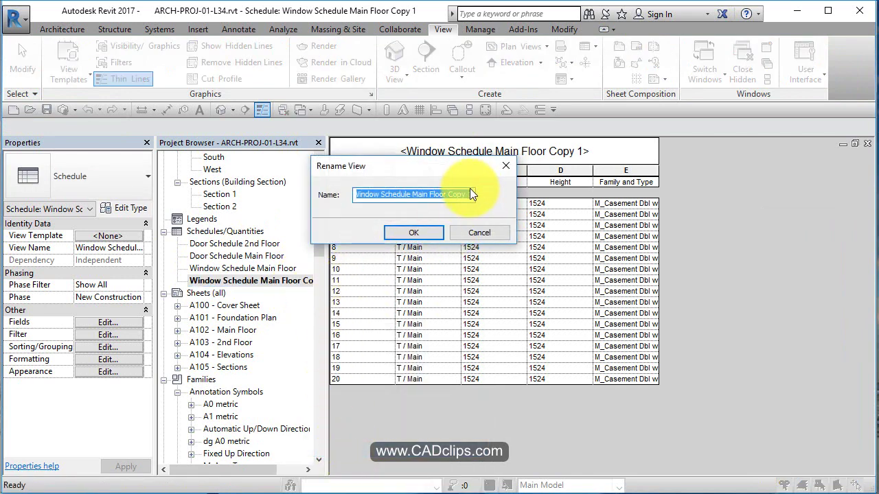
click(469, 192)
key(BackSpace)
key(BackSpace)
key(BackSpace)
key(BackSpace)
key(BackSpace)
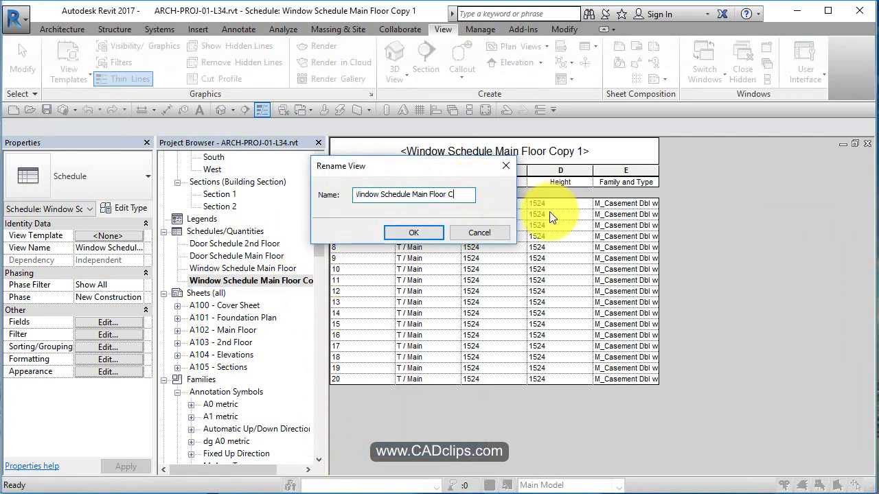
key(BackSpace)
key(Left)
key(Left)
key(Left)
key(Left)
key(BackSpace)
key(BackSpace)
key(BackSpace)
key(BackSpace)
key(BackSpace)
text(2nd)
Confirm the new name and change the schedule's Level filter from T / Main to T / 2nd
click(410, 231)
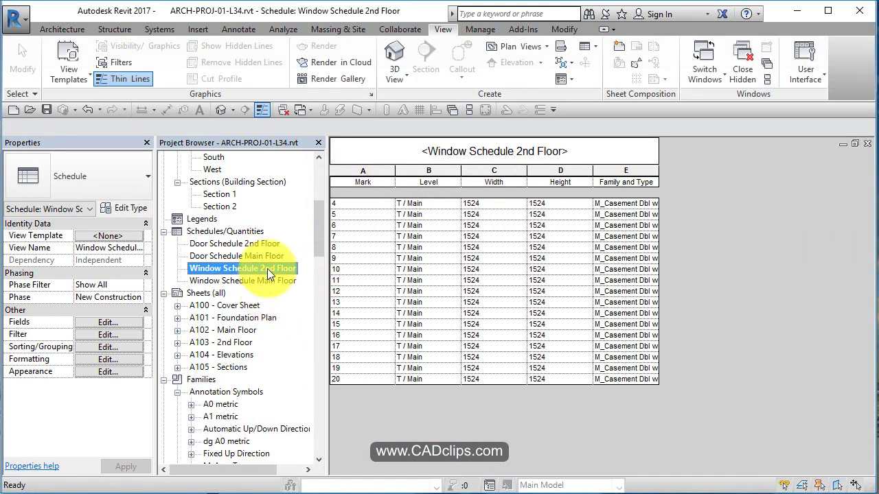
click(101, 334)
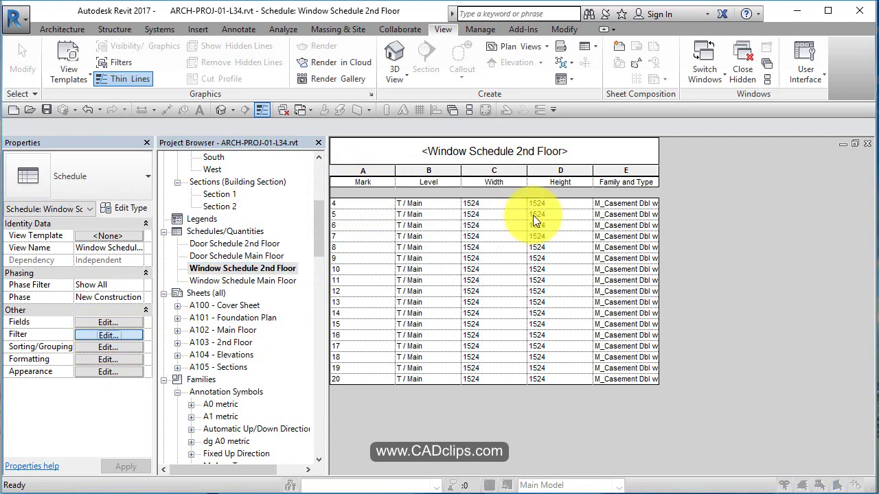
click(612, 146)
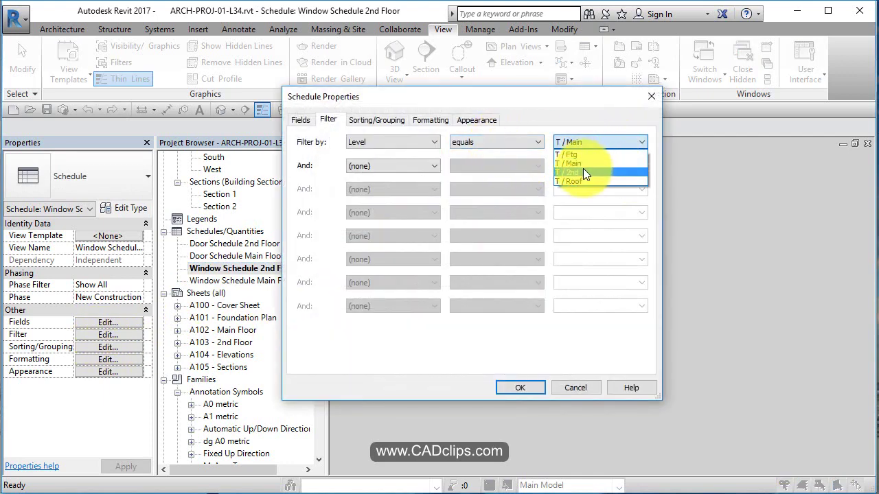
click(583, 168)
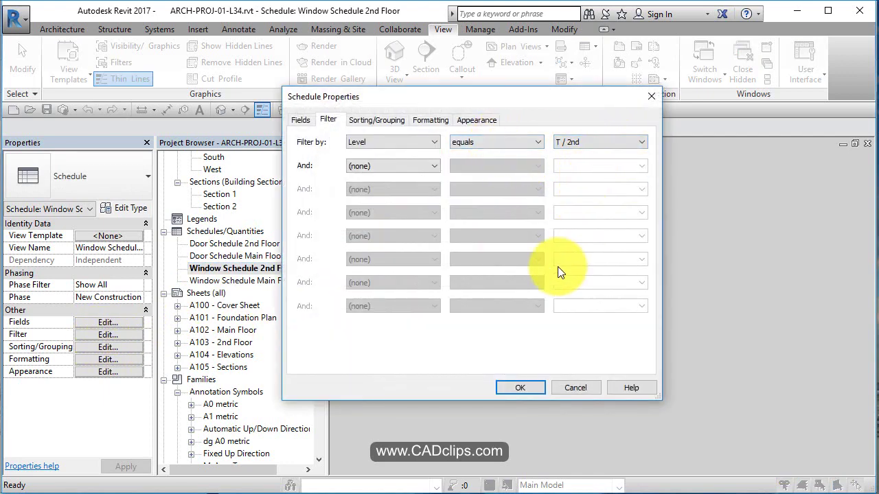
click(526, 387)
click(356, 189)
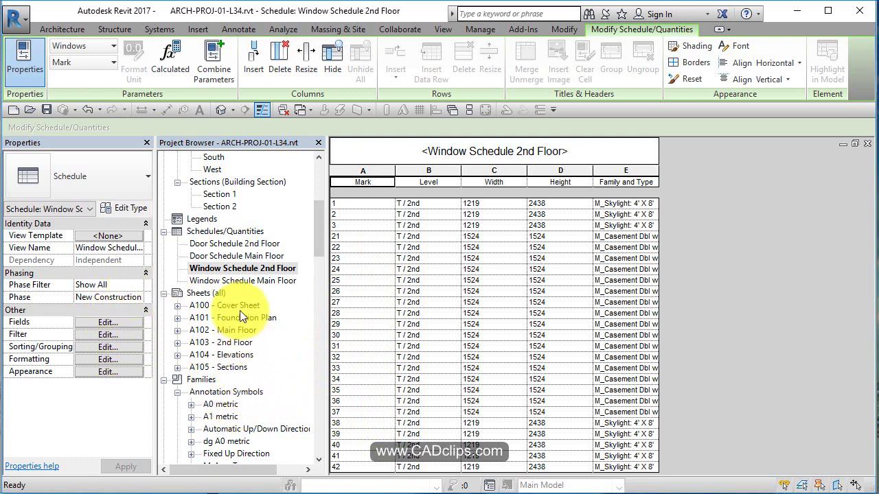
Open sheet A102 - Main Floor and nudge the floor-plan viewport up slightly
double_click(252, 332)
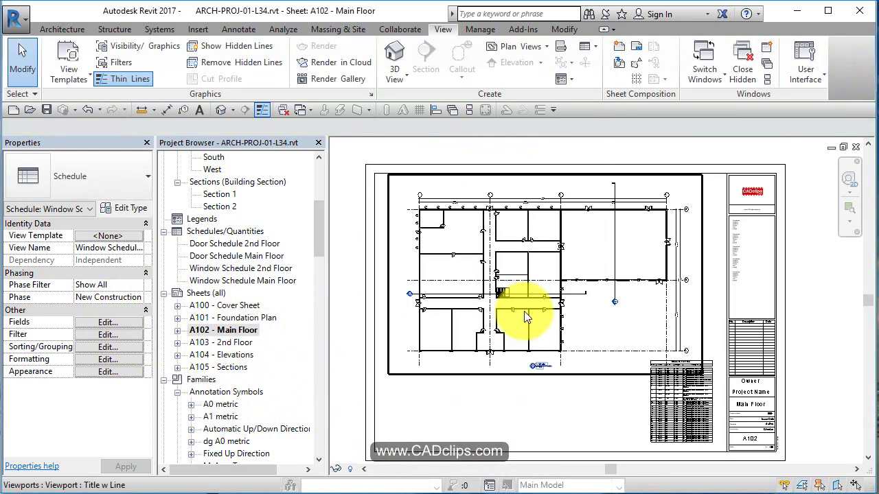
click(624, 279)
key(Up)
key(Up)
key(Up)
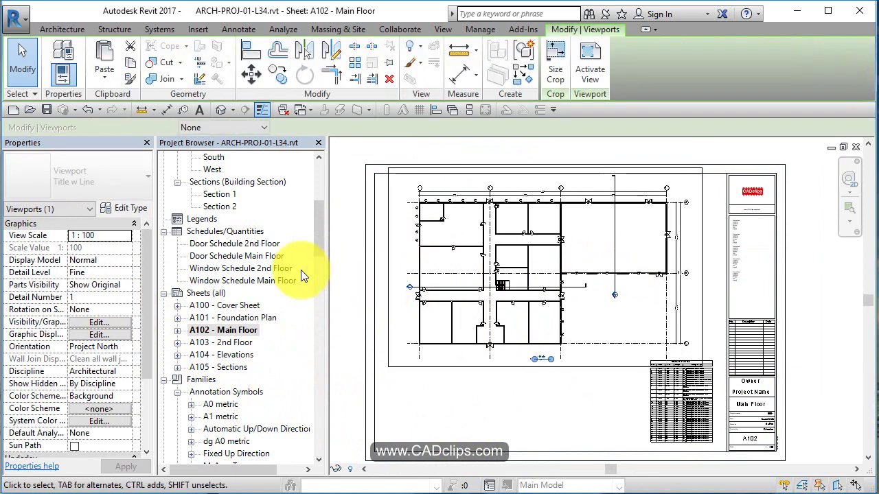
Place Window Schedule Main Floor beside the door schedule, widen Family and Type, and align it
click(263, 282)
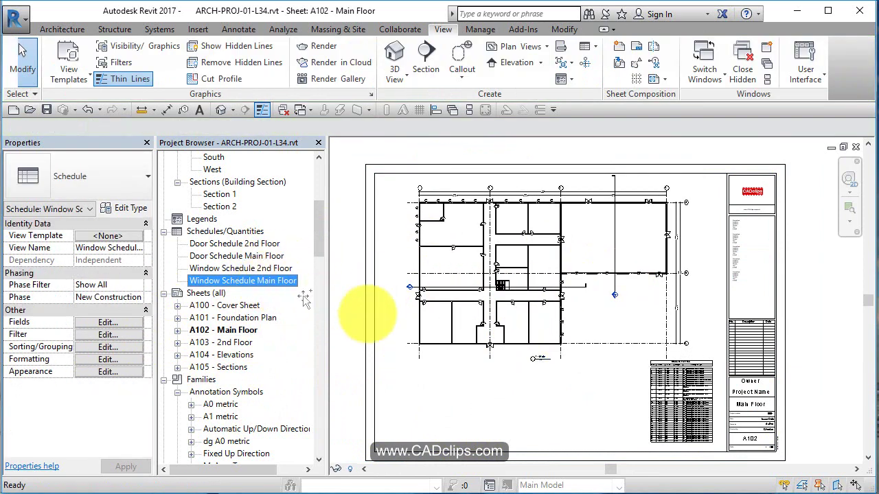
drag(509, 377, 588, 386)
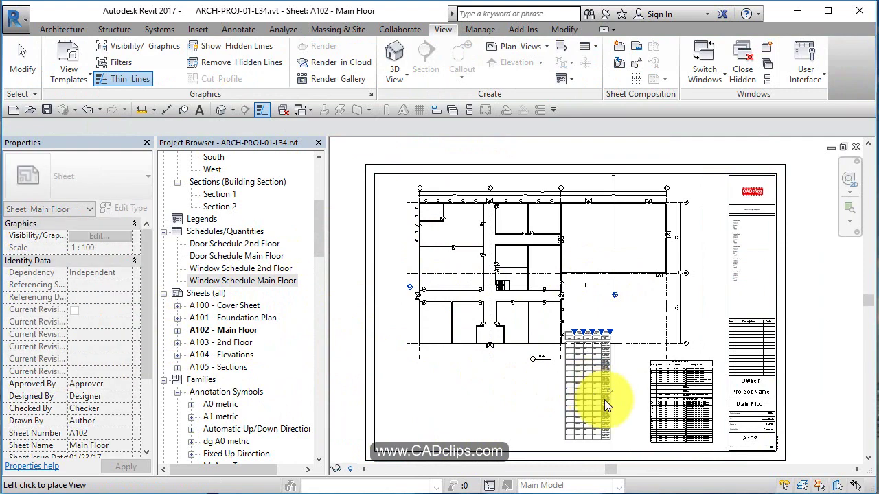
click(604, 399)
scroll(625, 391, up, 4)
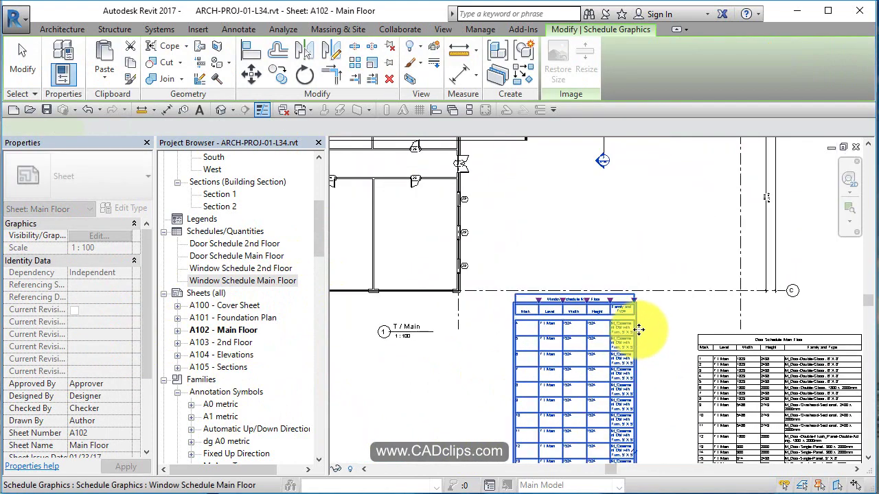
drag(636, 301, 672, 326)
middle_drag(672, 326, 608, 281)
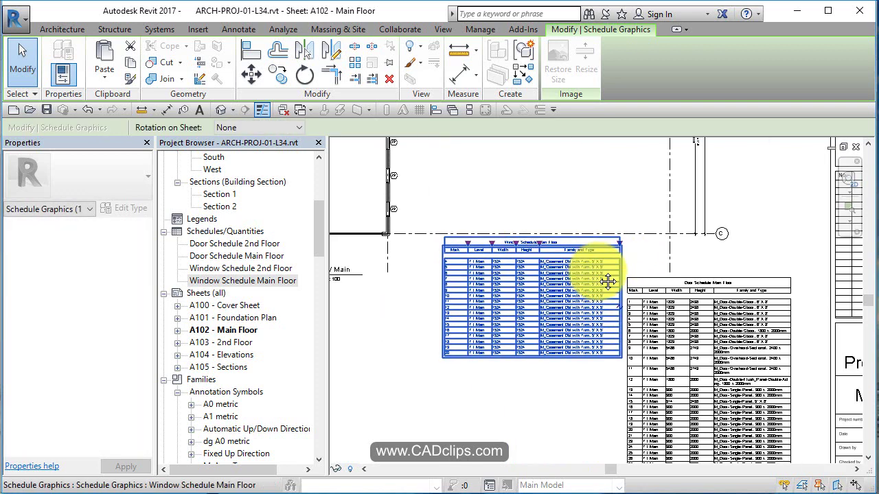
key(Down)
key(Down)
key(Down)
key(Down)
key(Down)
key(Down)
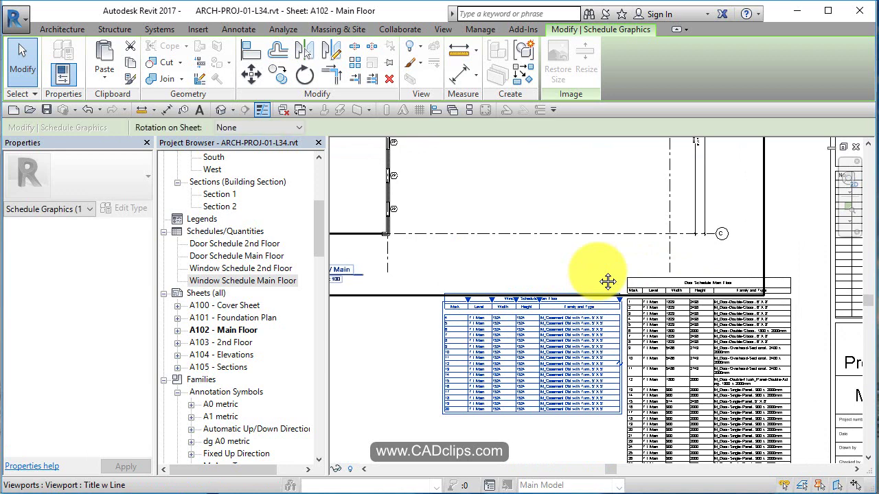
key(Up)
key(Up)
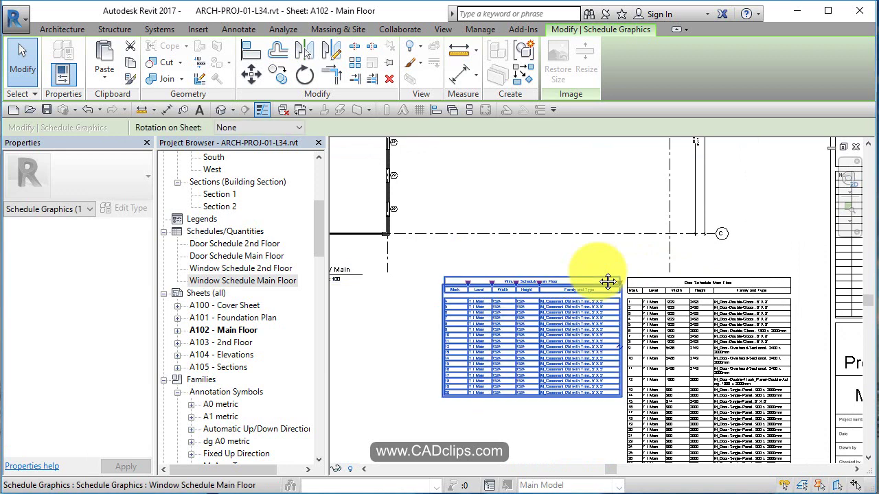
key(Left)
key(Escape)
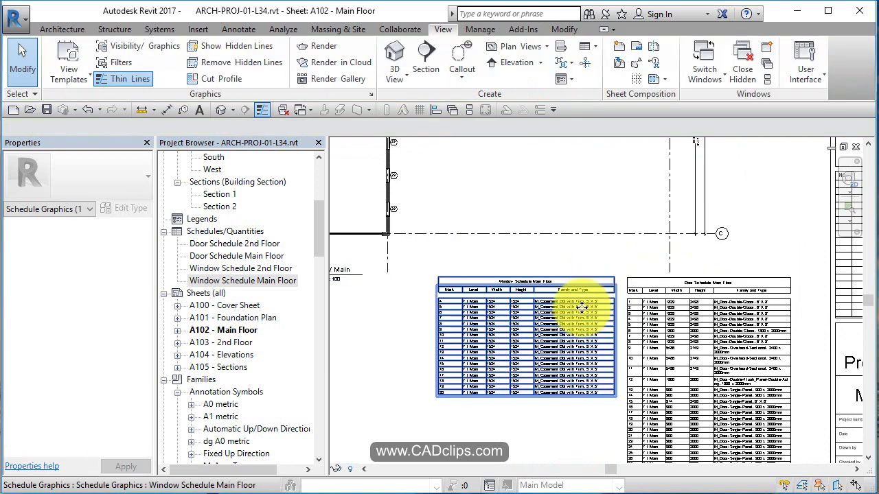
Open sheet A103 - 2nd Floor and place Window Schedule 2nd Floor on it
double_click(227, 341)
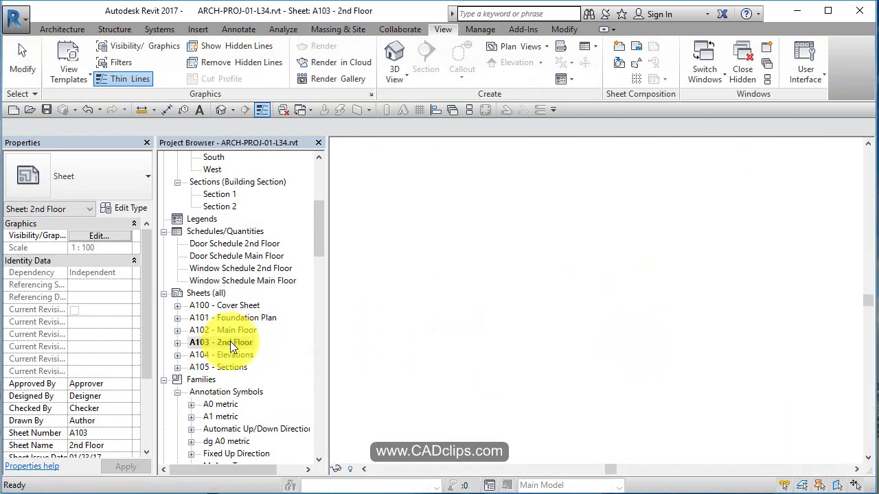
click(254, 269)
drag(254, 269, 624, 366)
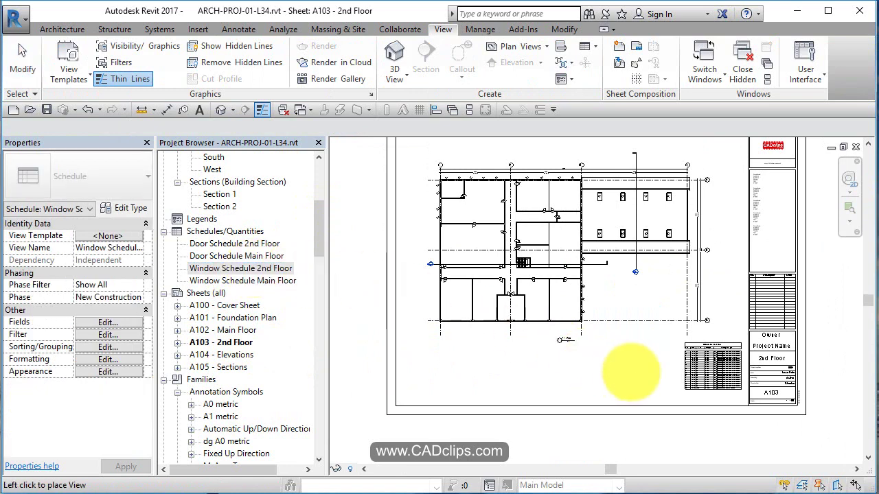
click(633, 364)
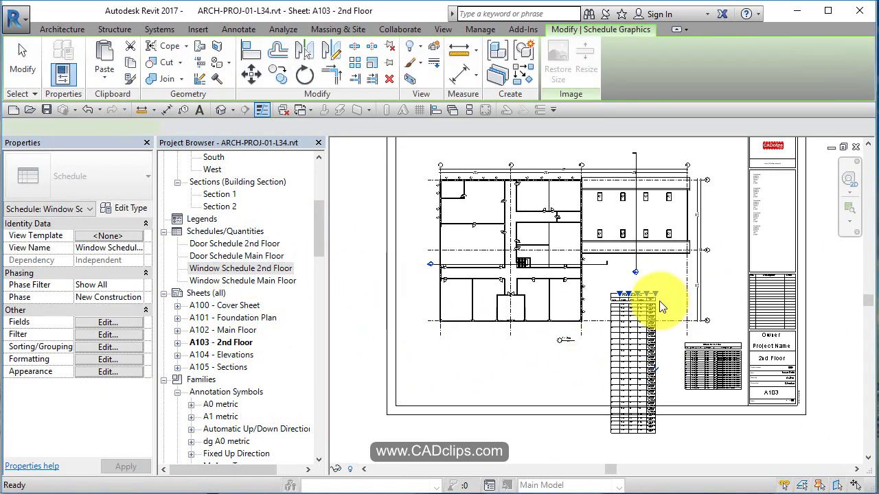
Widen the Family and Type column and move the schedule lower beside the door schedule
scroll(655, 295, up, 3)
drag(652, 291, 691, 291)
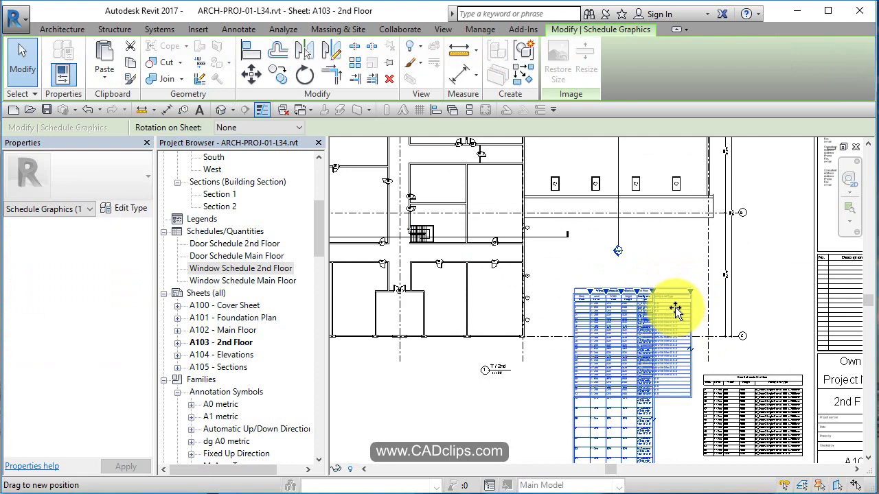
click(678, 403)
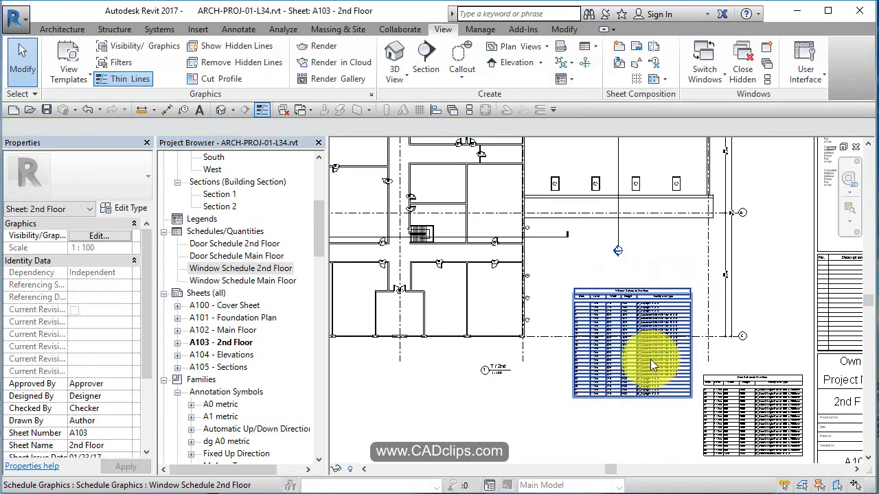
middle_drag(650, 359, 606, 308)
drag(606, 312, 603, 389)
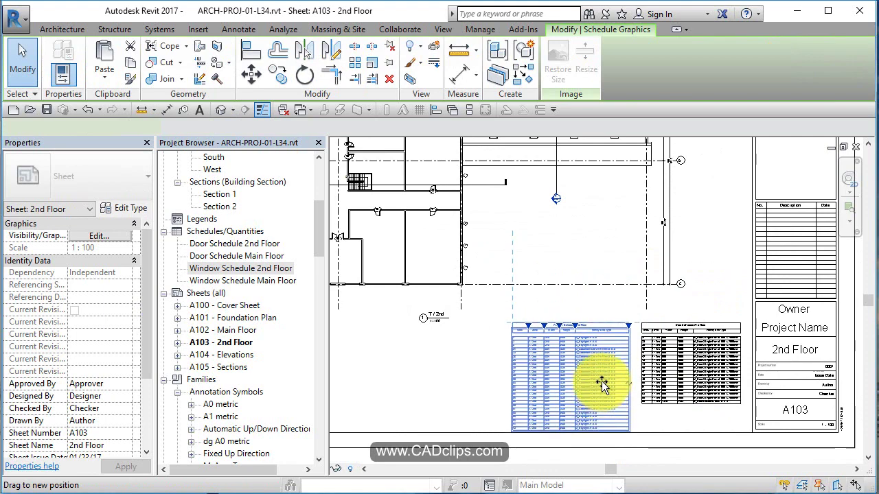
Move Door Schedule 2nd Floor up until it lines up with the window schedule
click(694, 345)
scroll(694, 345, up, 4)
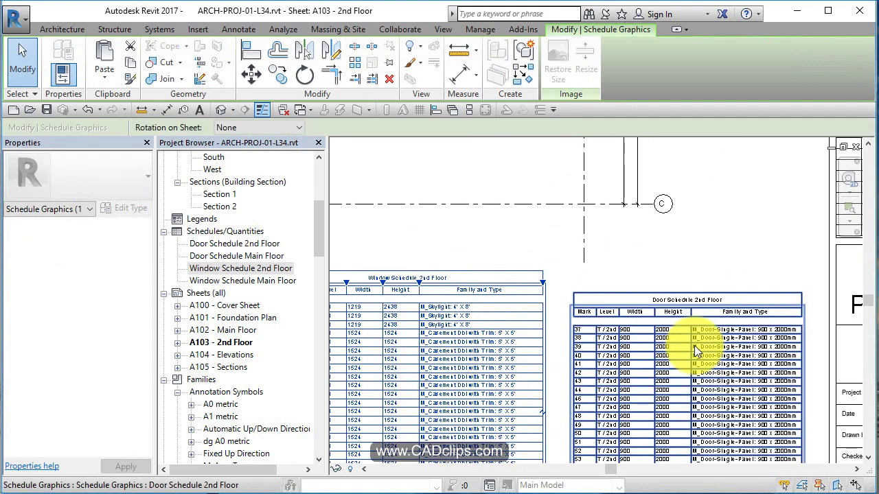
drag(693, 327, 639, 378)
key(Escape)
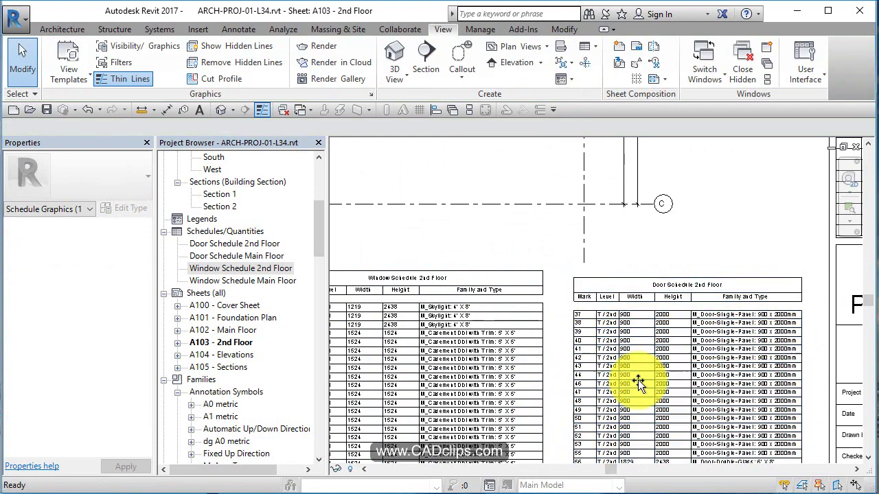
scroll(648, 341, up, 1)
click(648, 341)
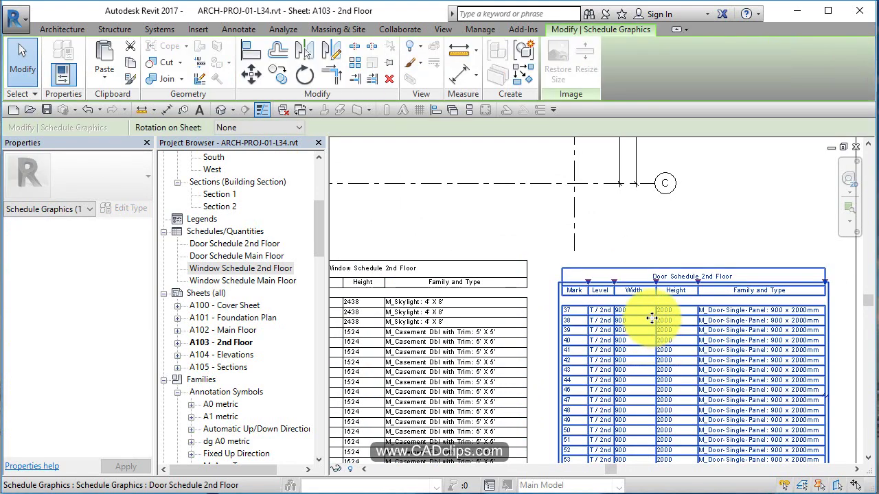
mouse_move(651, 328)
mouse_down()
mouse_move(653, 310)
mouse_move(646, 336)
mouse_up()
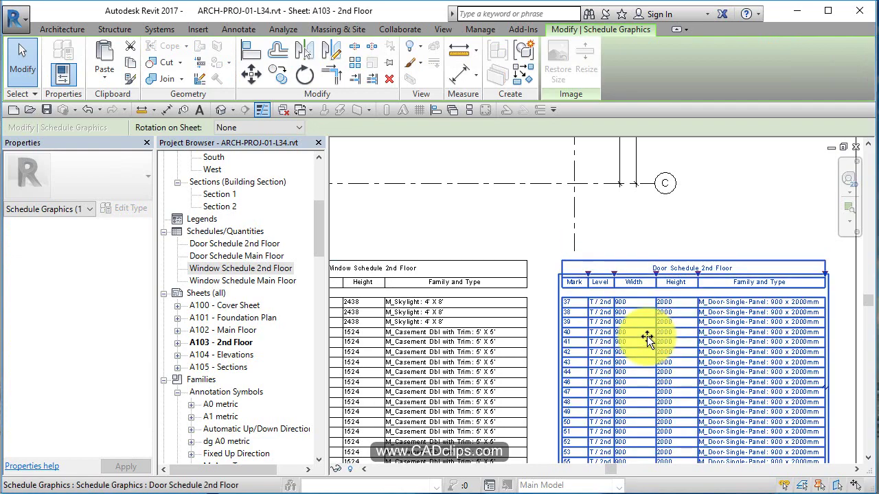
key(Escape)
Pan and zoom around sheet A103 to check both schedules are aligned
scroll(646, 337, down, 2)
scroll(658, 318, up, 2)
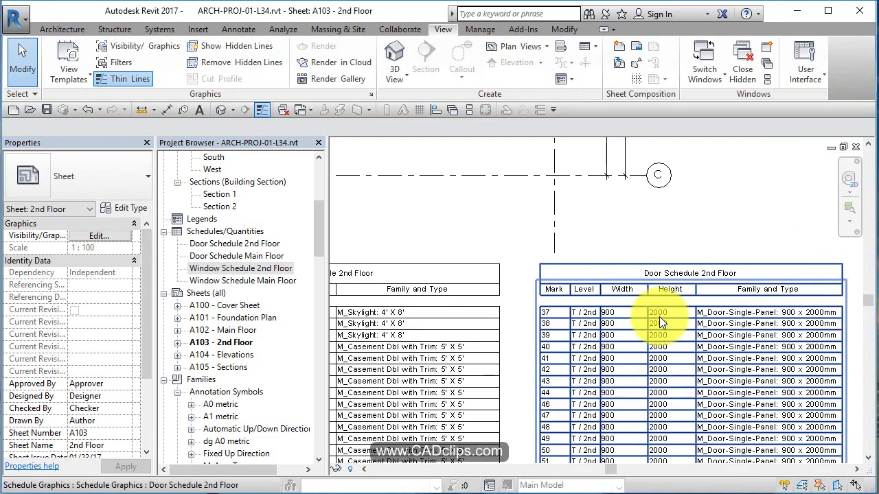
middle_drag(522, 362, 652, 365)
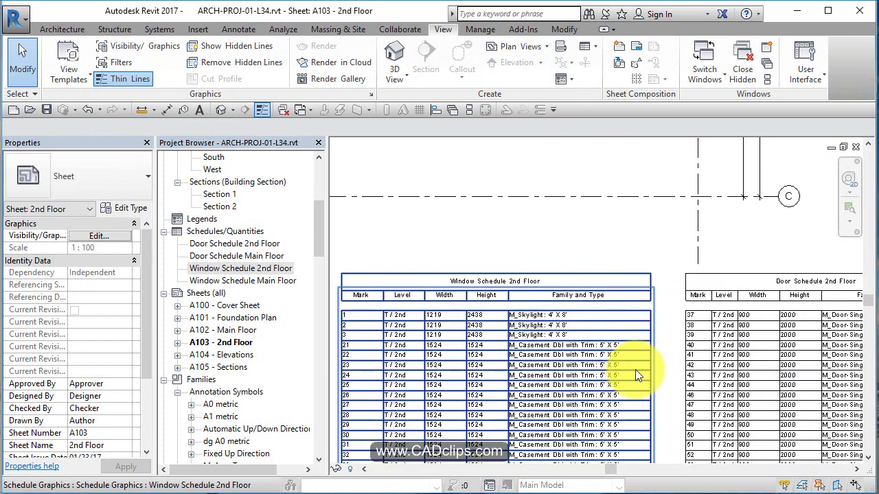
scroll(635, 369, down, 4)
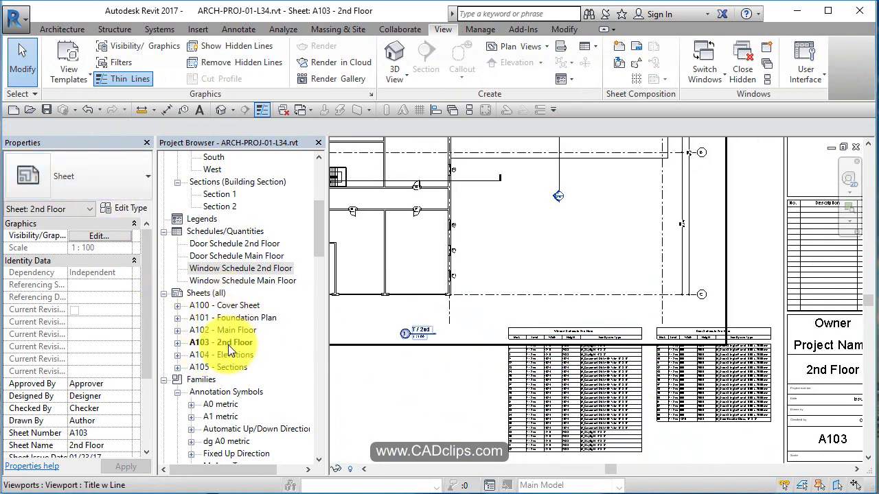
scroll(553, 323, down, 4)
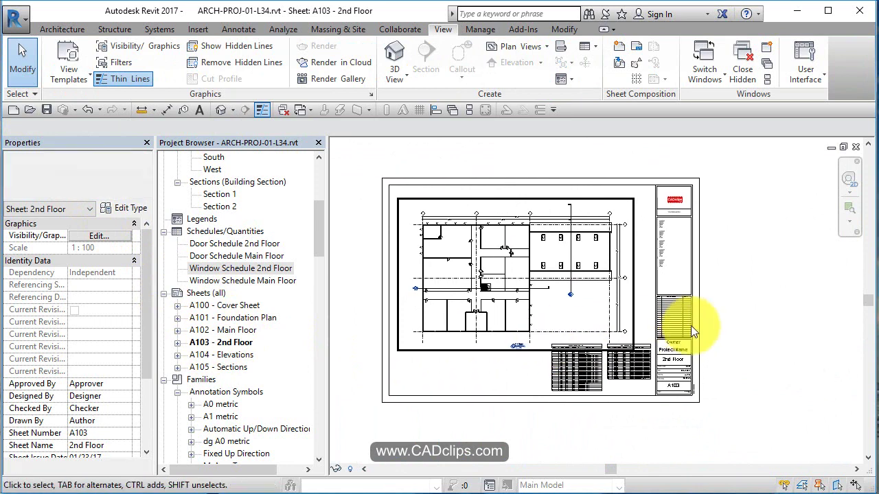
scroll(525, 245, up, 3)
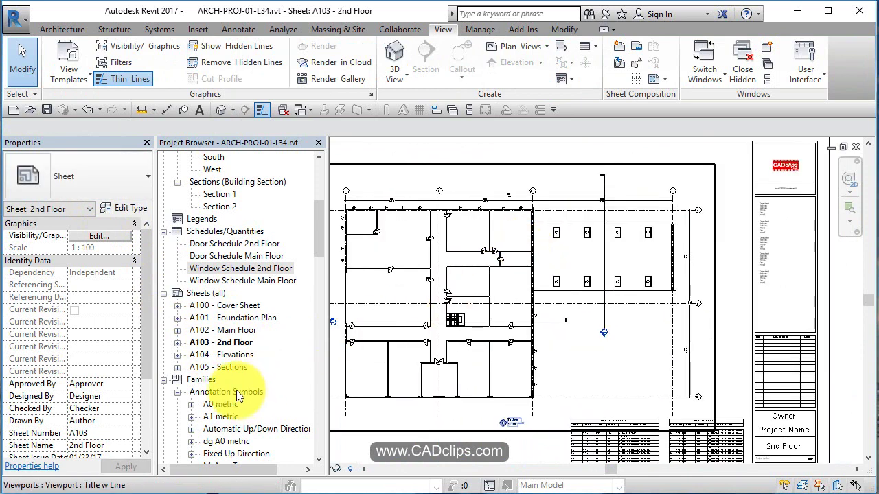
scroll(313, 177, up, 6)
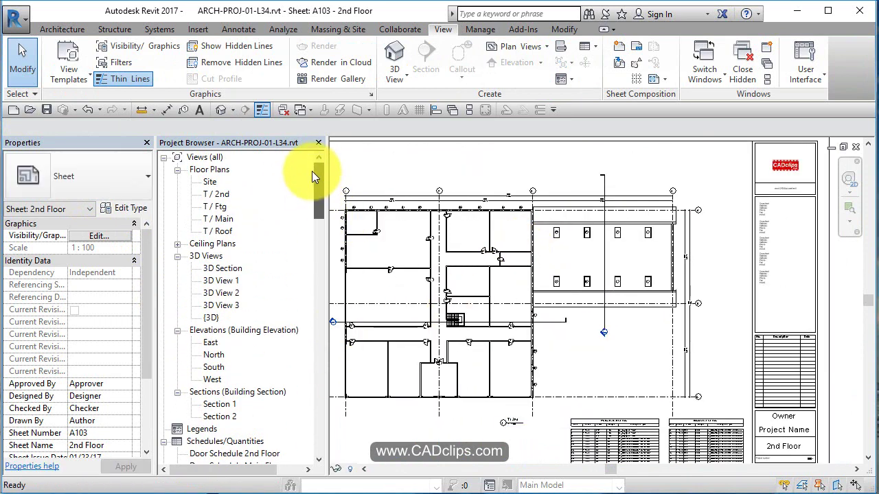
double_click(218, 195)
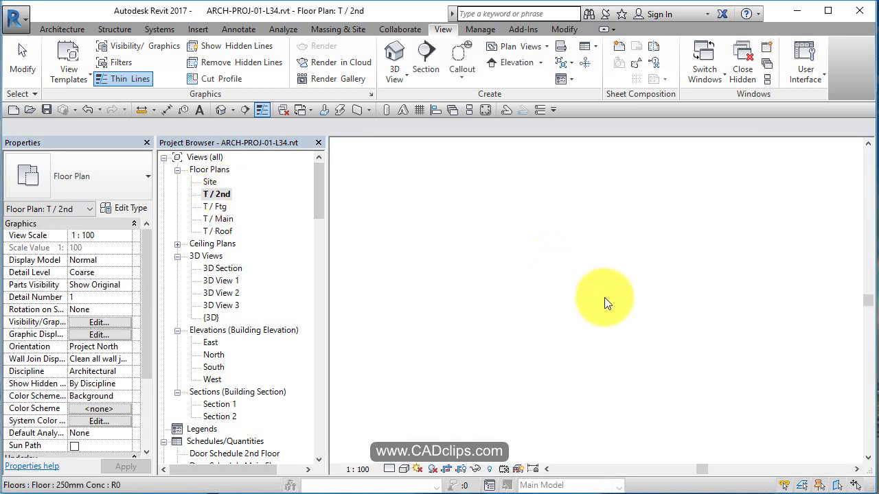
scroll(607, 298, up, 5)
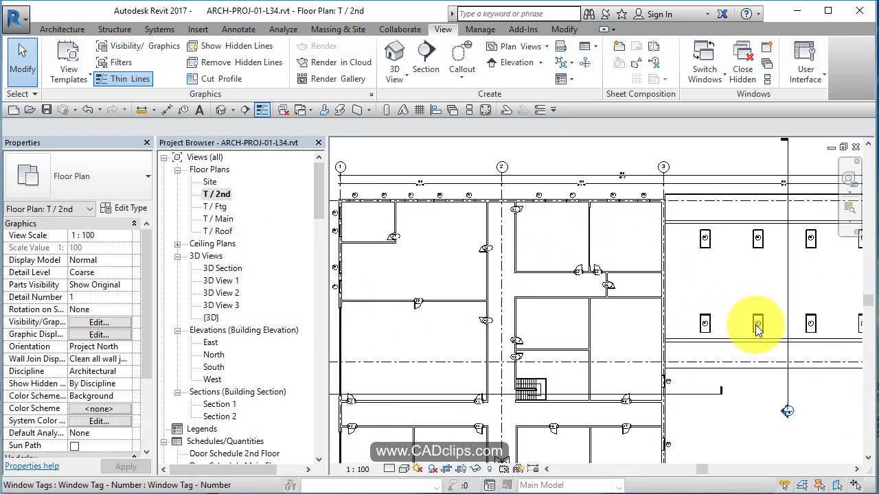
middle_drag(674, 336, 652, 241)
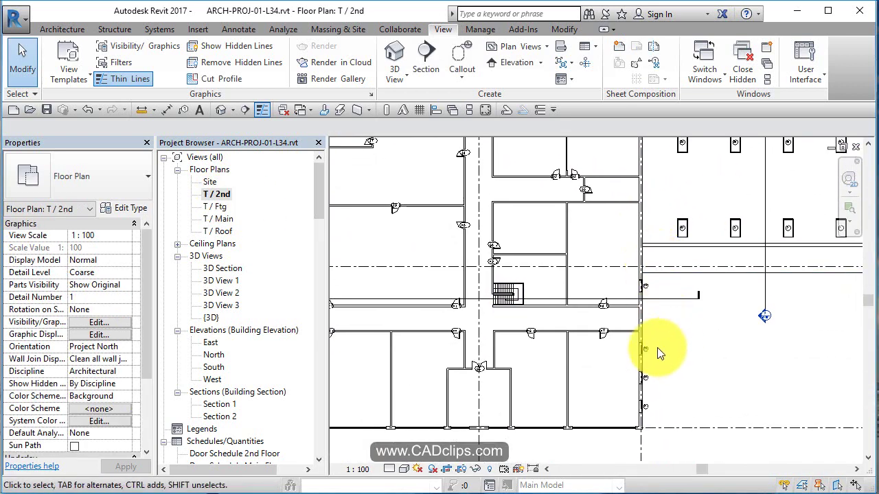
scroll(631, 366, up, 4)
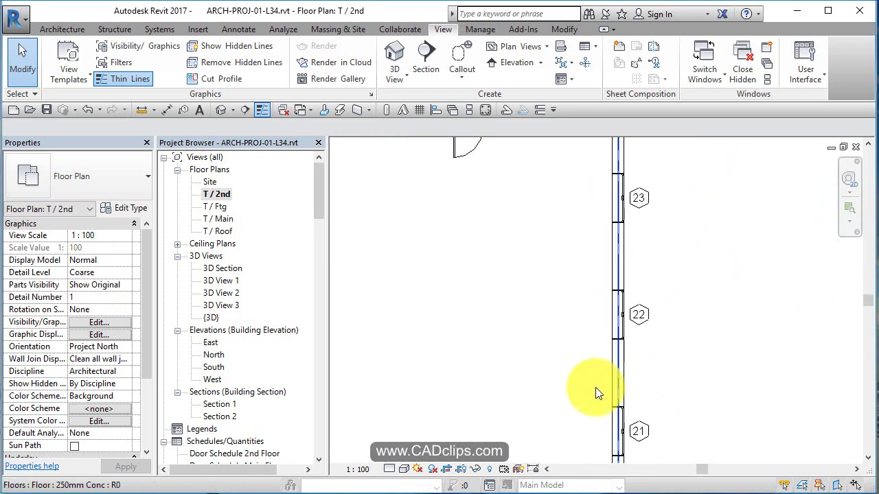
scroll(595, 393, down, 5)
middle_drag(563, 446, 586, 448)
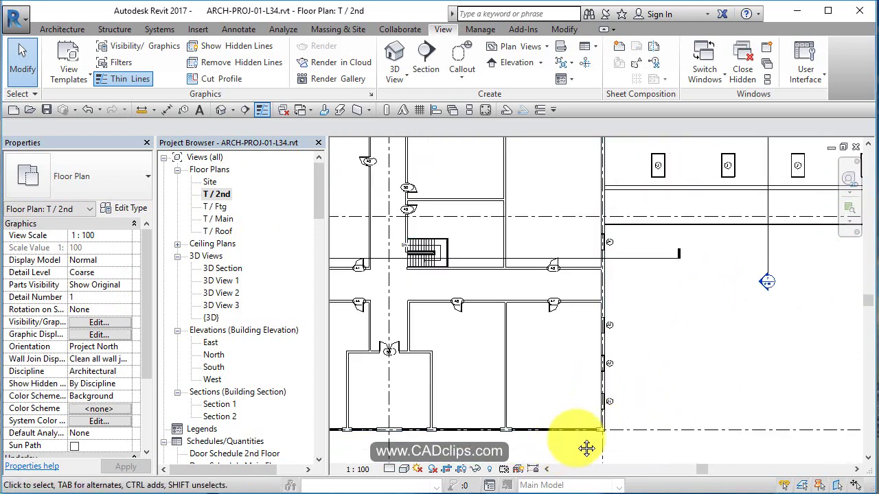
scroll(617, 418, up, 4)
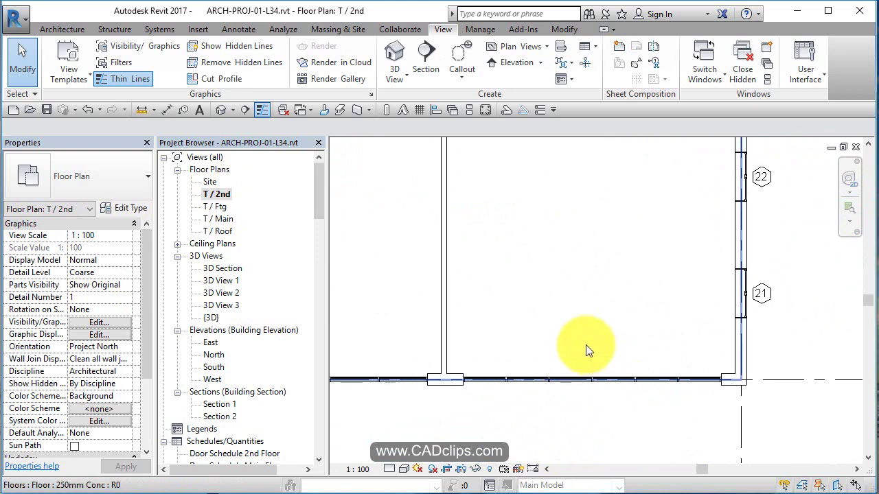
middle_drag(586, 344, 628, 398)
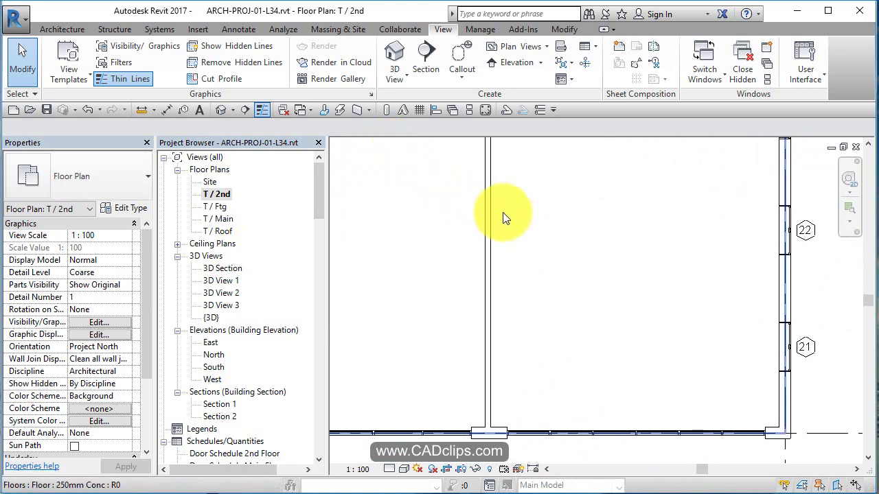
scroll(502, 212, down, 4)
middle_drag(502, 212, 572, 384)
scroll(581, 304, down, 3)
middle_drag(680, 360, 671, 391)
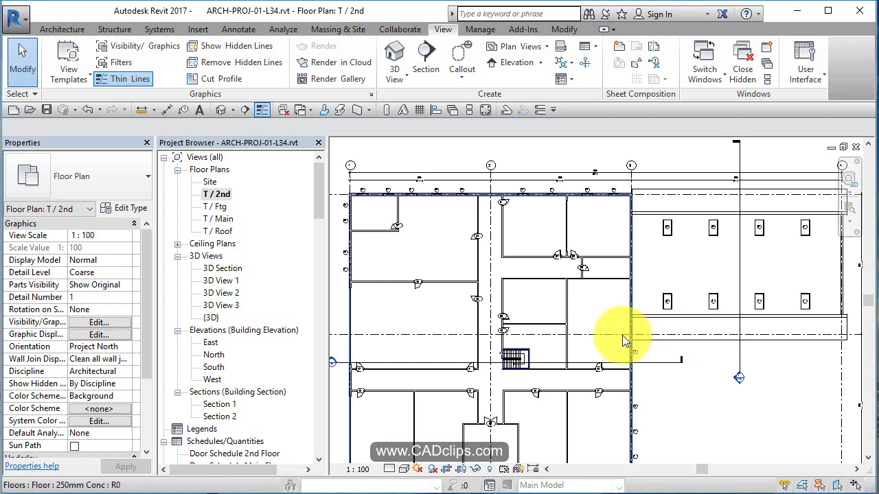
scroll(626, 334, down, 1)
middle_drag(633, 345, 609, 322)
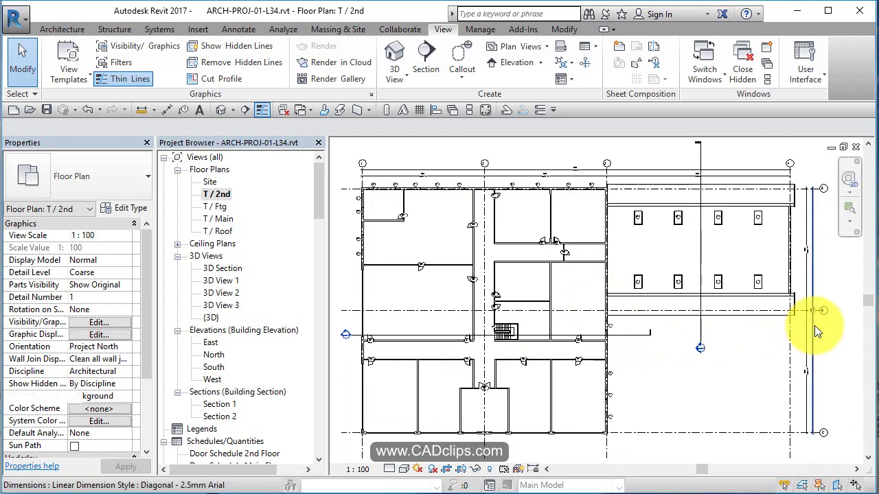